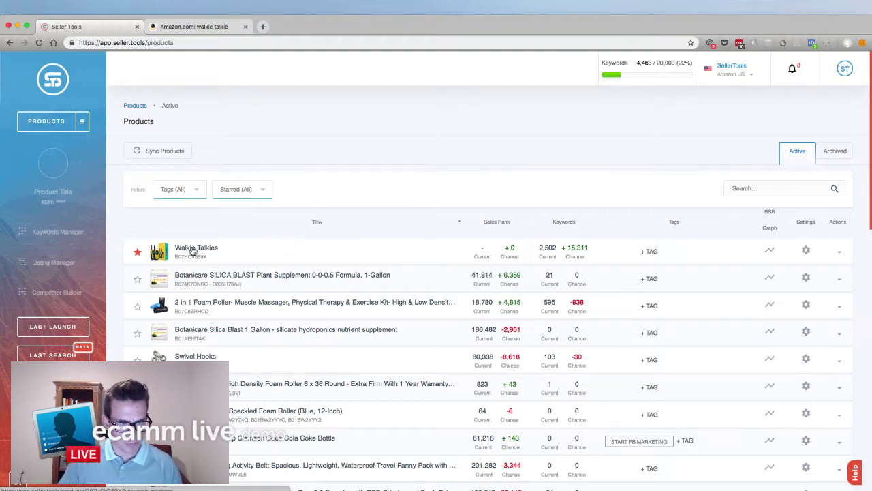
# - Go to the Amazon home page and search all departments for "walkie talkie"
pyautogui.moveTo(163, 254)
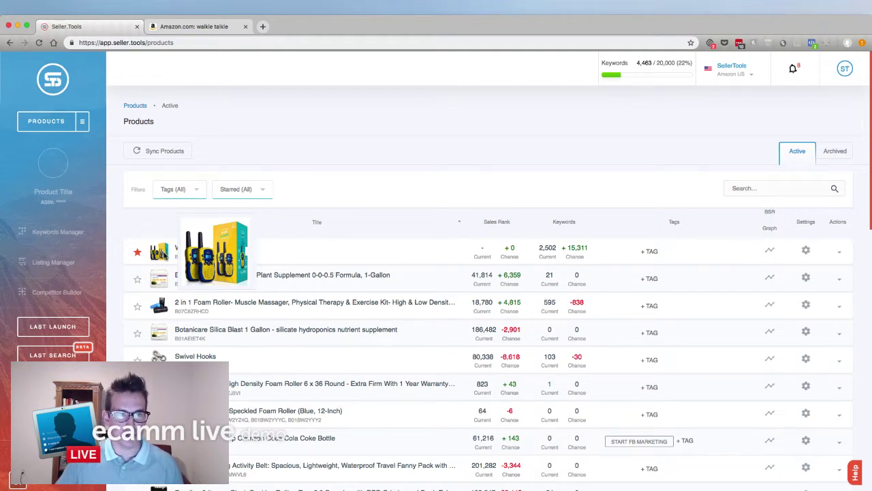
pyautogui.click(214, 27)
pyautogui.click(236, 43)
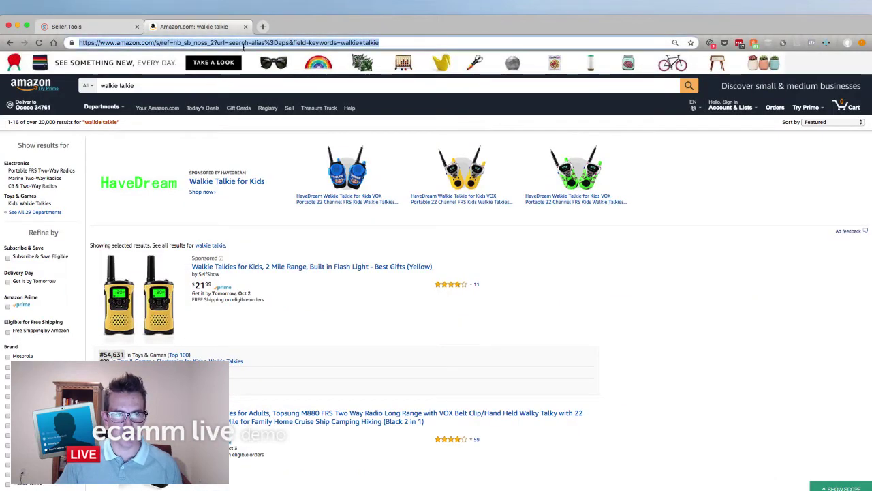
pyautogui.write('amazon')
pyautogui.press('Return')
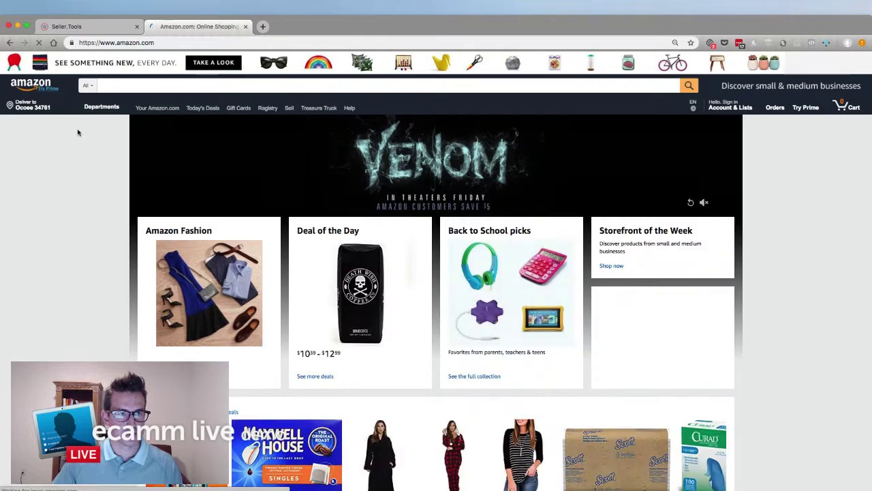
pyautogui.click(171, 85)
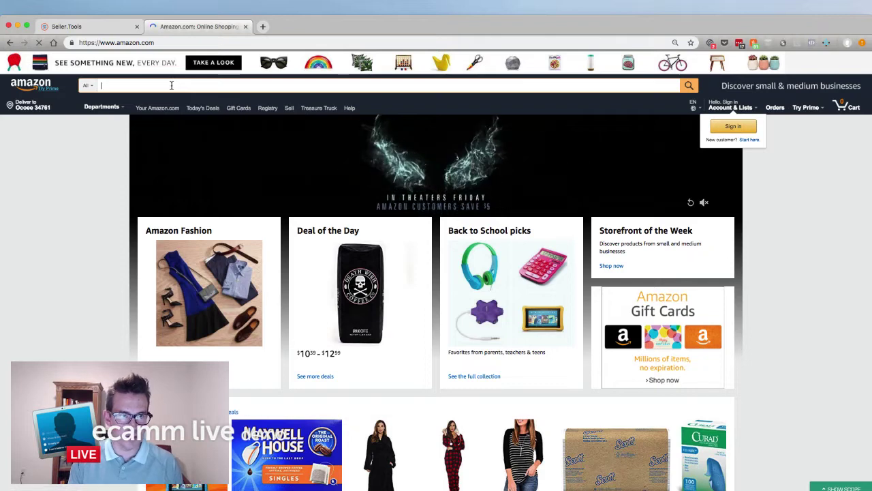
pyautogui.write('walkie')
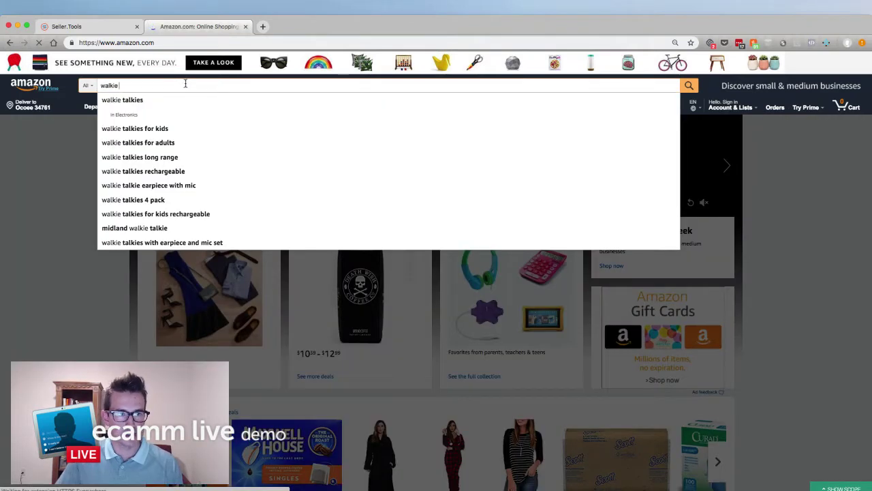
pyautogui.write(' talkie')
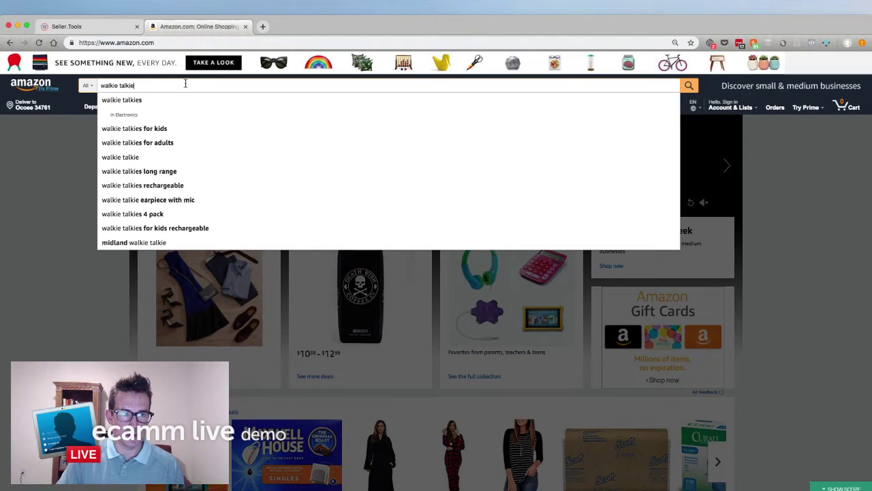
pyautogui.press('Return')
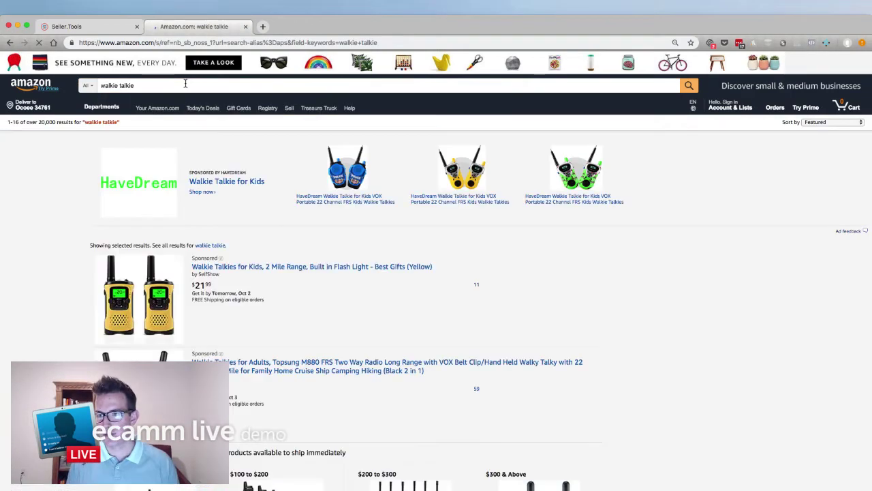
# - Review the walkie talkie search results for a relevant competitor, including the sponsored, Amazon's Choice and Arcshell listings
pyautogui.scroll(-3, 368, 89)
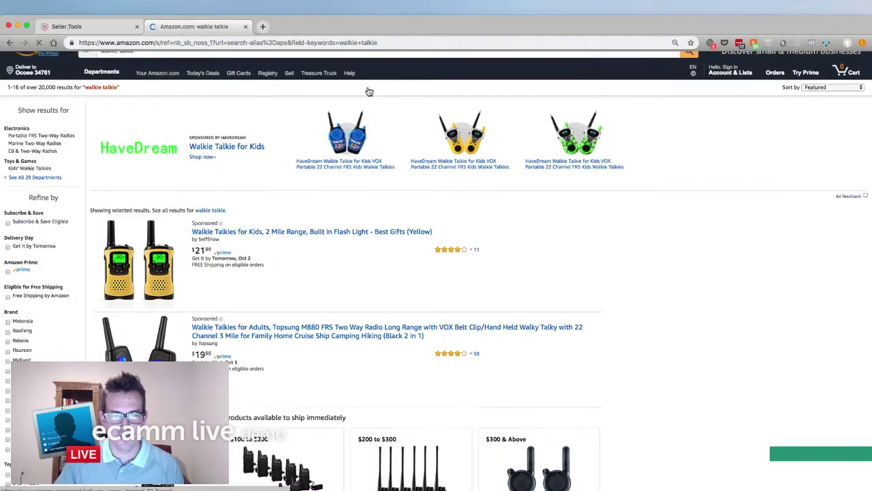
pyautogui.scroll(-7, 380, 134)
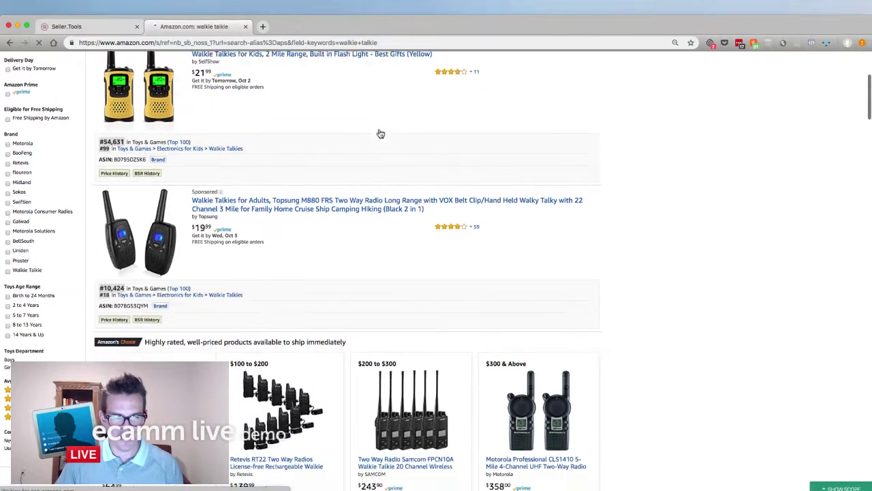
pyautogui.scroll(-10, 381, 134)
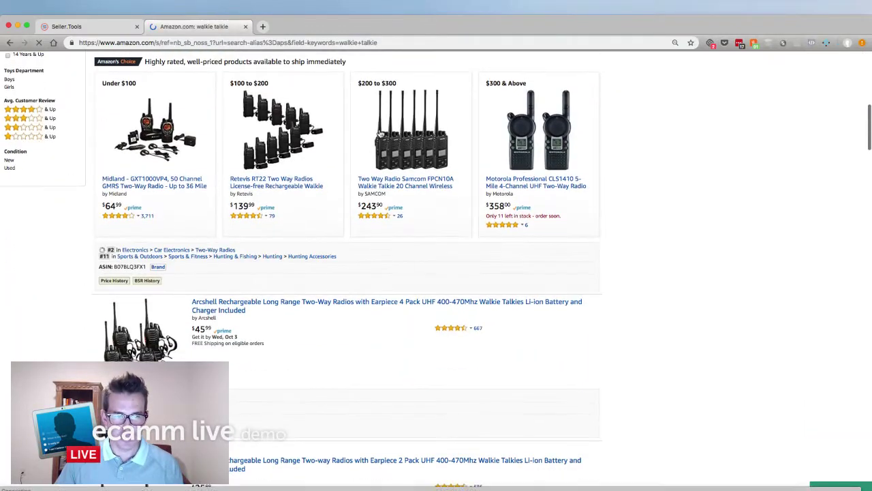
pyautogui.scroll(-2, 379, 146)
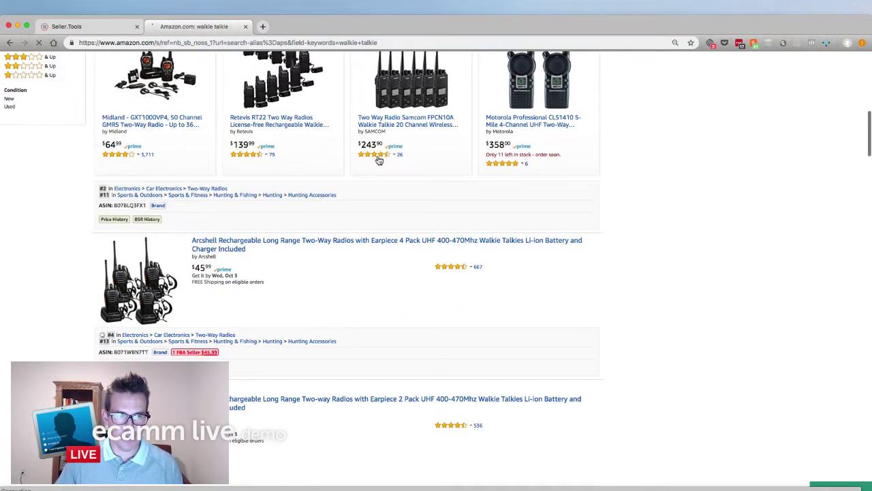
pyautogui.scroll(-1, 379, 159)
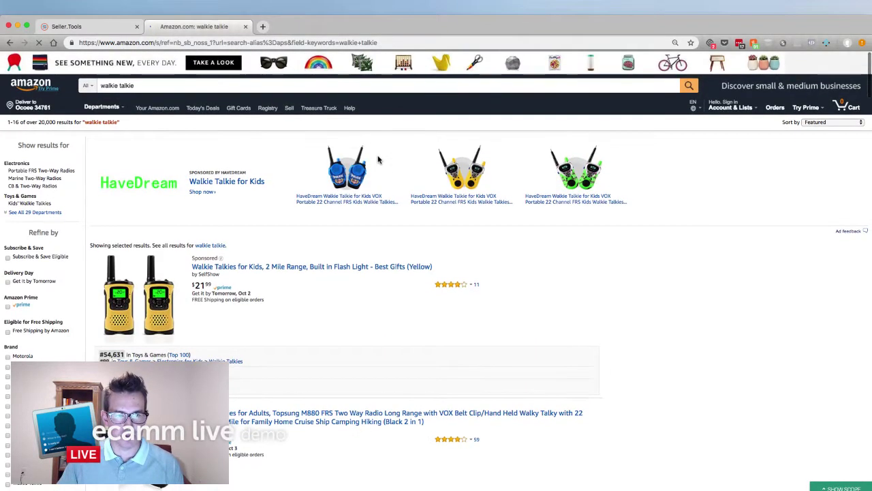
pyautogui.scroll(-4, 379, 159)
pyautogui.scroll(-6, 379, 159)
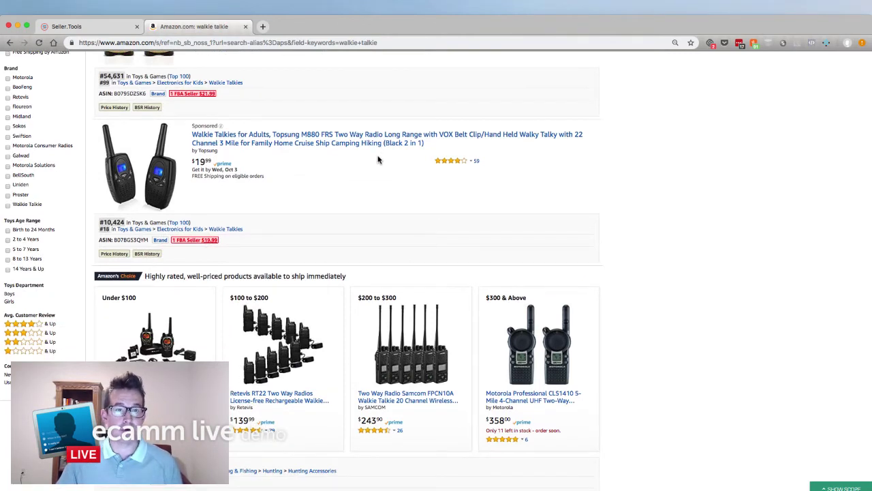
pyautogui.scroll(-3, 379, 160)
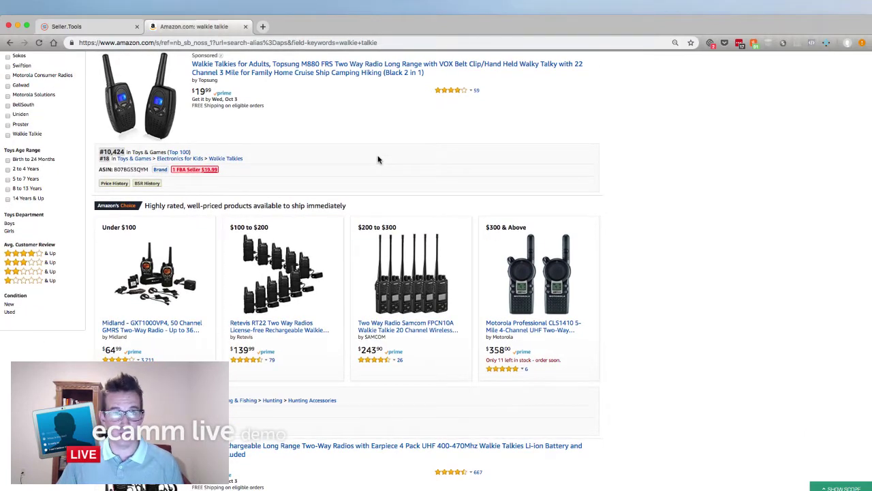
pyautogui.scroll(-7, 379, 160)
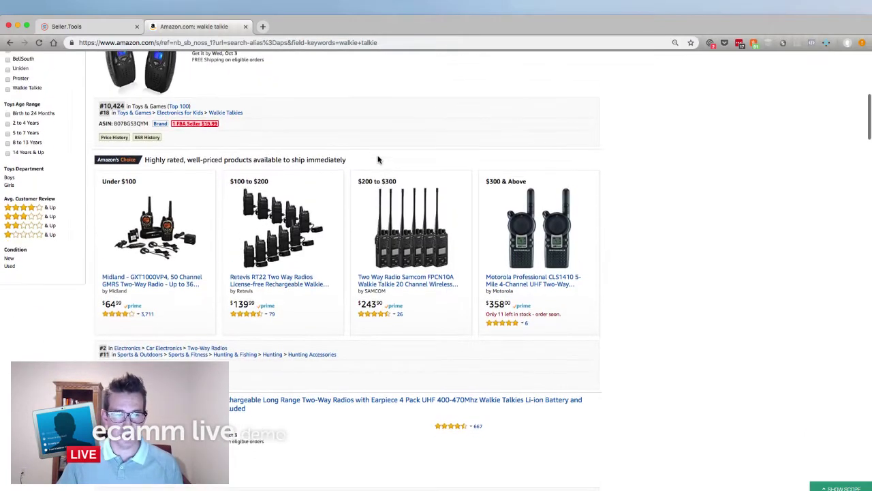
pyautogui.scroll(-1, 379, 159)
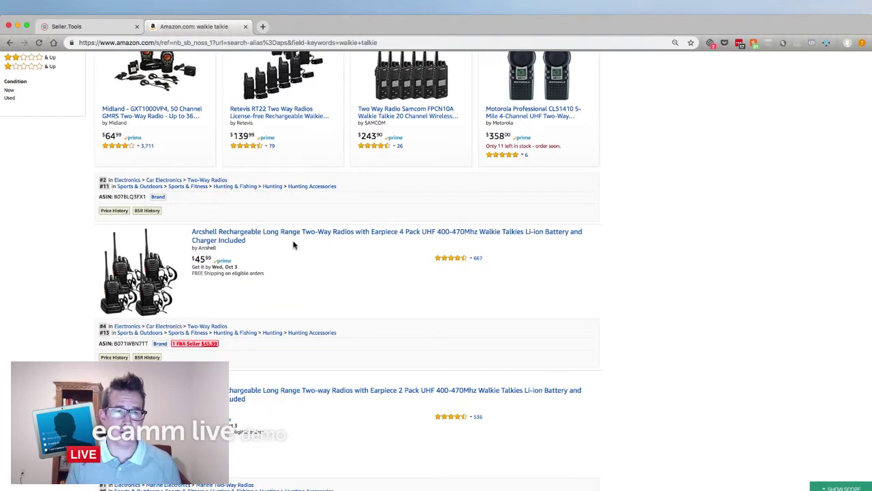
# - Switch to Seller.Tools and open the Walkie Talkies product's keyword list
pyautogui.click(128, 29)
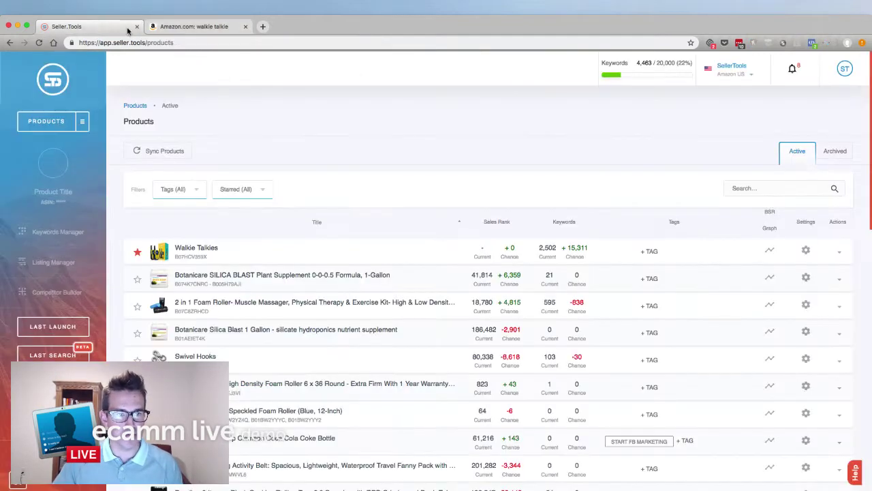
pyautogui.click(212, 250)
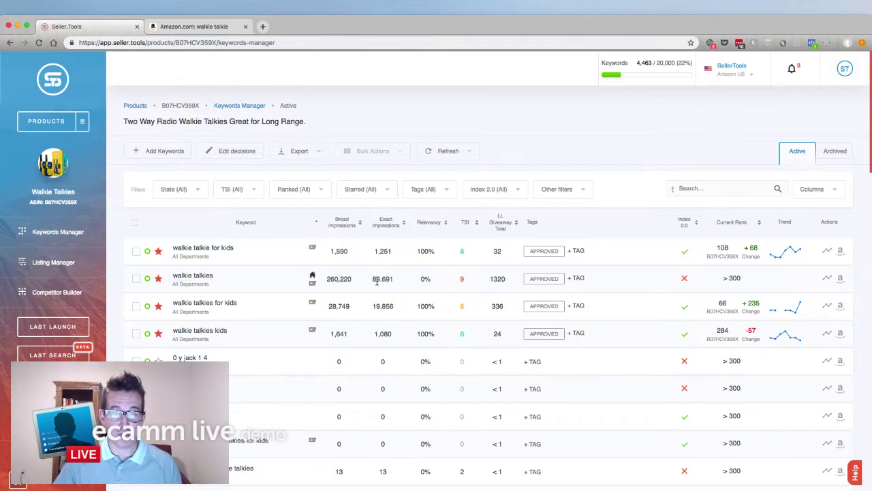
# - Copy the ASIN of the Arcshell 4 Pack two-way radios listing on Amazon and return to Seller.Tools
pyautogui.click(204, 27)
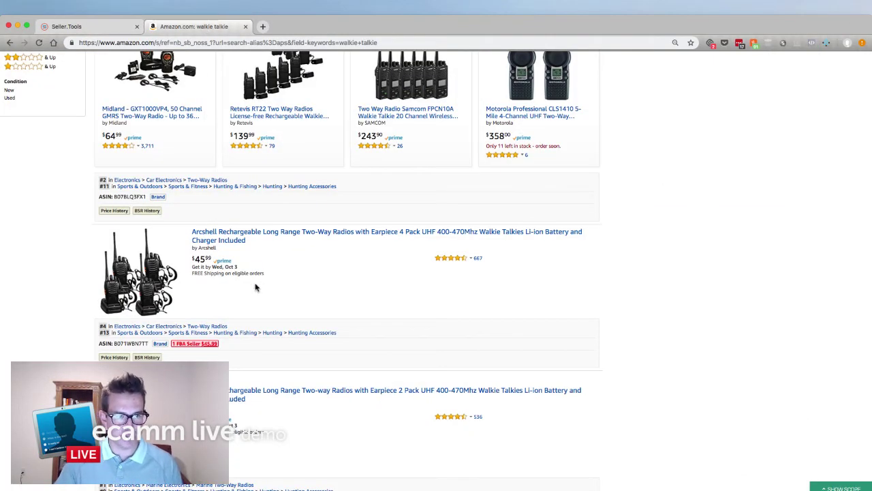
pyautogui.doubleClick(131, 343)
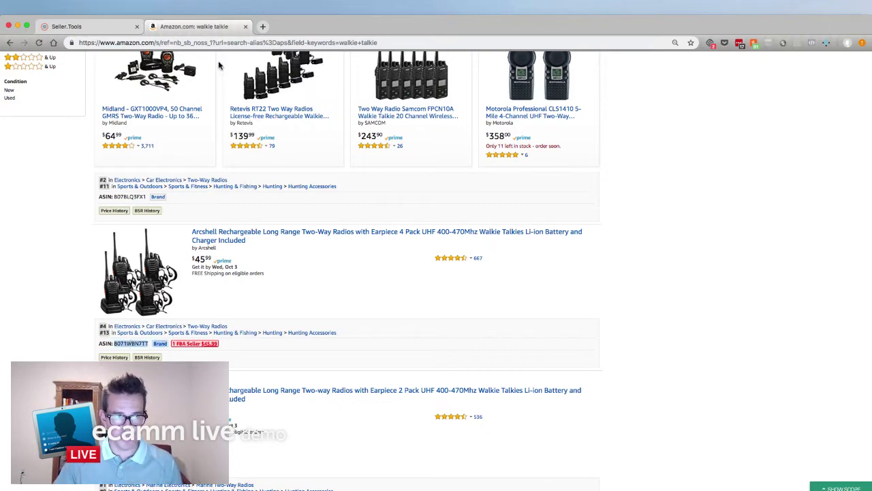
pyautogui.click(127, 30)
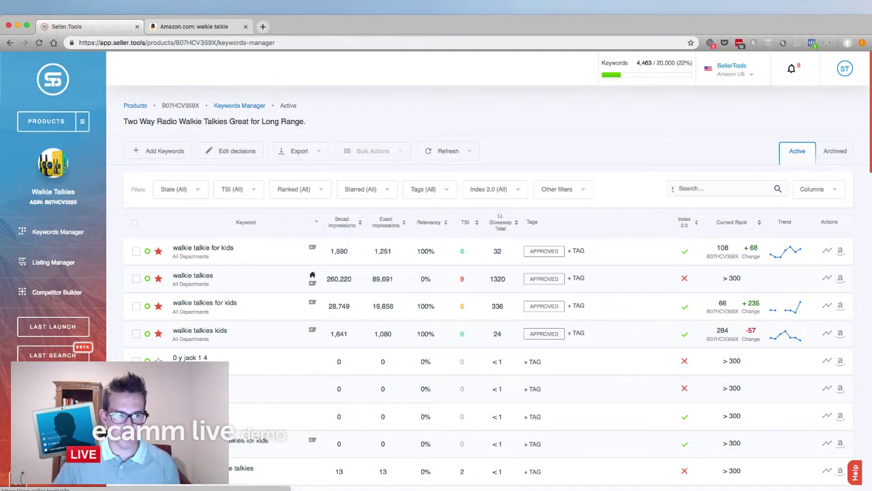
# - Open the R2A search page and add B071WBN7TT as the ASIN, removing the extra text "Brand"
pyautogui.click(53, 359)
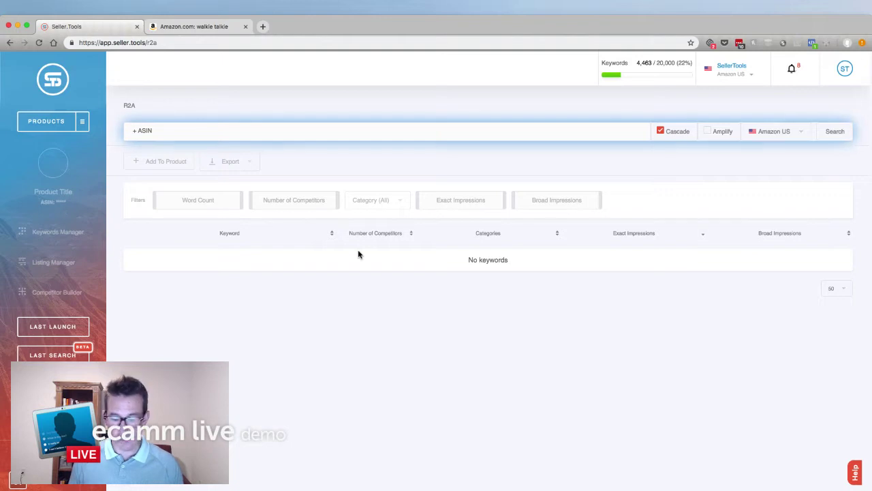
pyautogui.click(252, 135)
pyautogui.write('g')
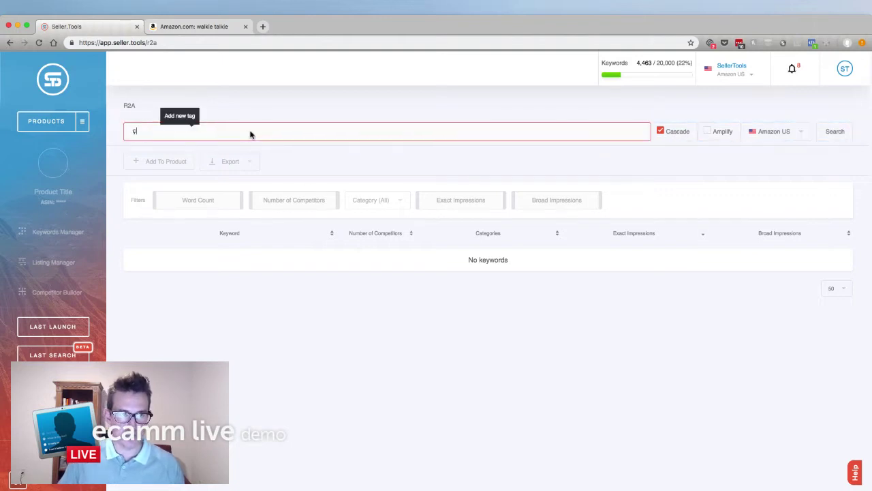
pyautogui.write('071WBN7TTBrand')
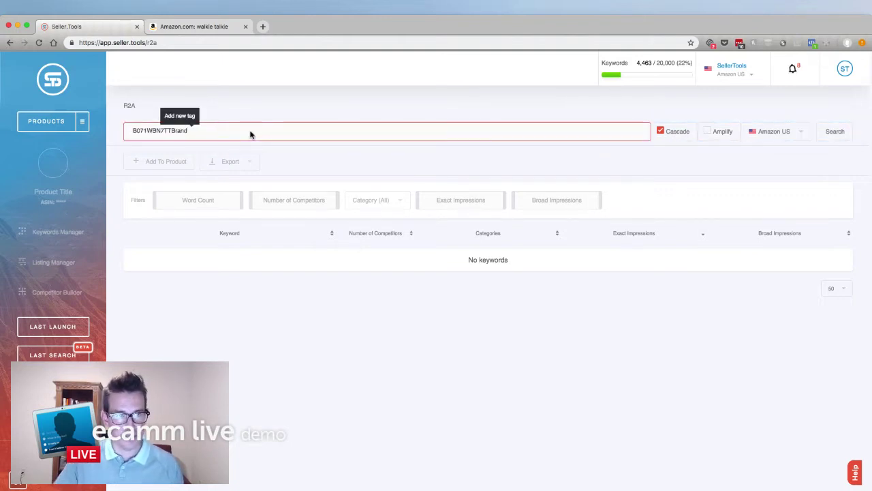
pyautogui.press('BackSpace')
pyautogui.press('BackSpace')
pyautogui.press('BackSpace')
pyautogui.press('Return')
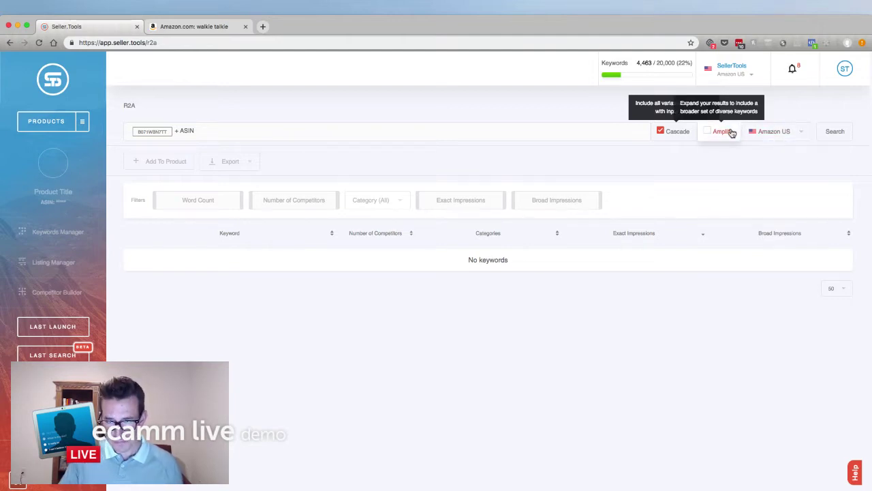
# - Run the R2A search on Amazon US with Cascade and Amplify off, and look through the keyword results
pyautogui.click(662, 132)
pyautogui.click(733, 134)
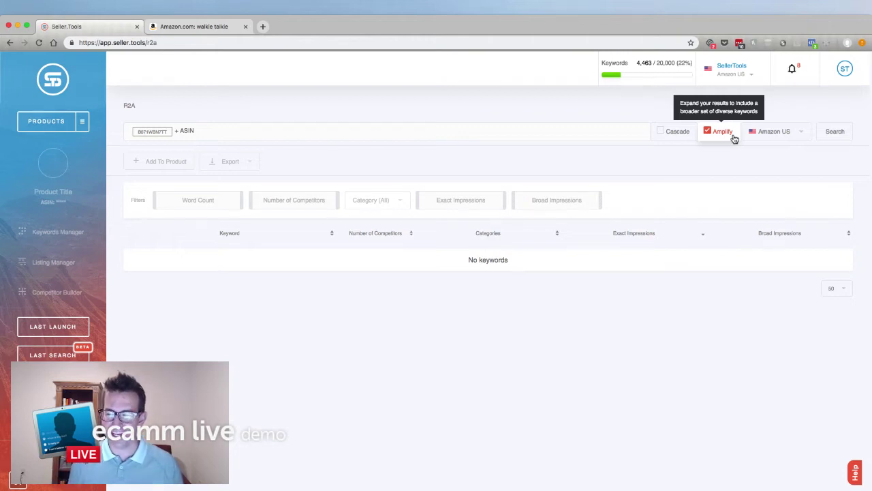
pyautogui.click(734, 135)
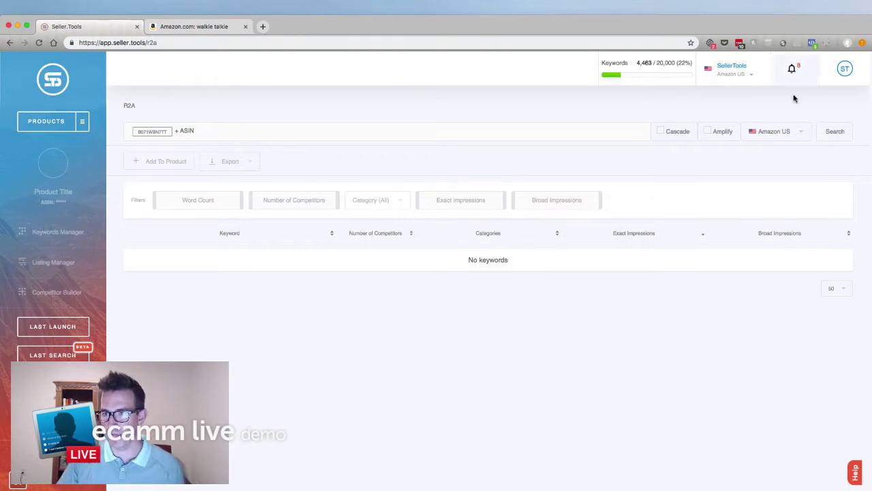
pyautogui.click(821, 135)
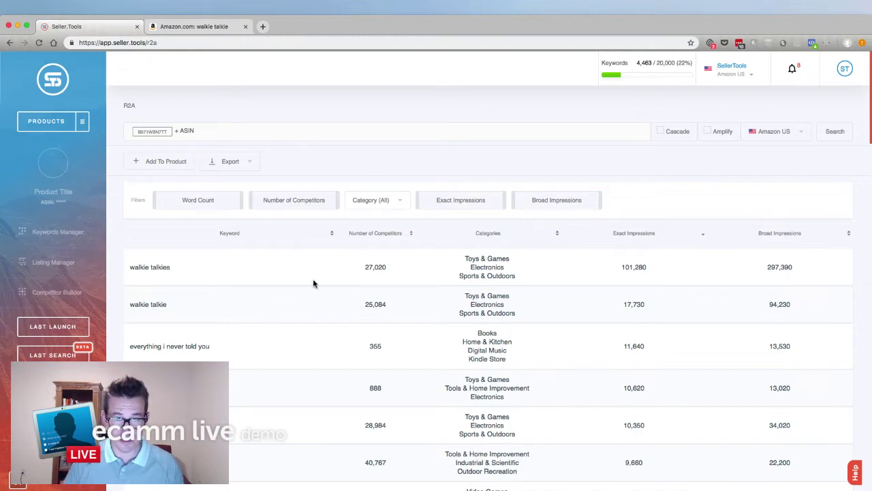
pyautogui.scroll(-20, 532, 227)
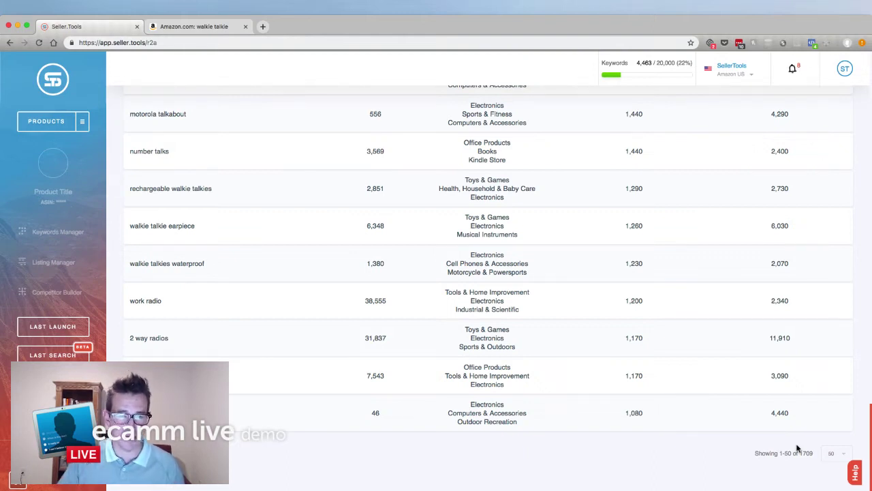
pyautogui.scroll(10, 467, 356)
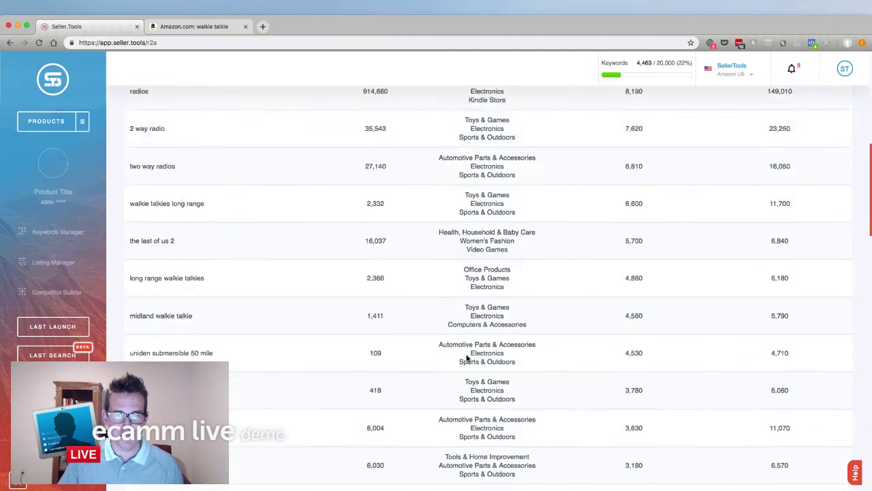
pyautogui.scroll(5, 467, 356)
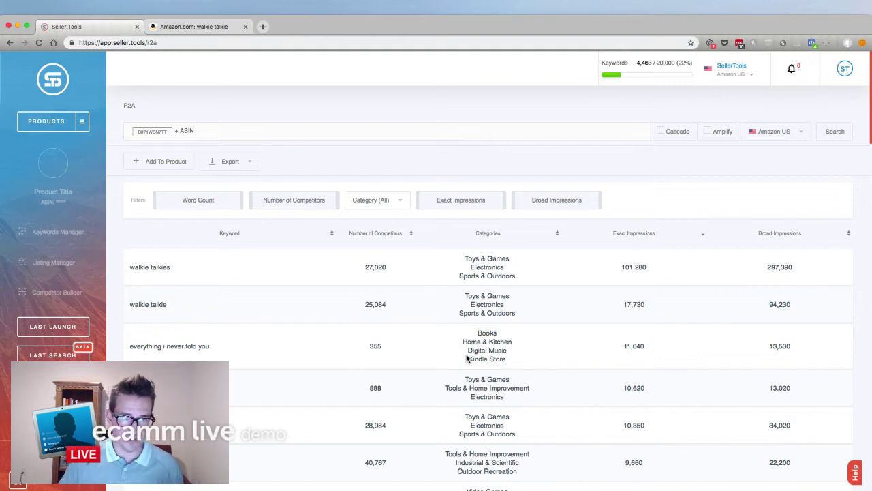
# - Load the found keywords into the Walkie Talkies product's manual keyword form, close it without adding them, and return to the R2A search page
pyautogui.click(168, 163)
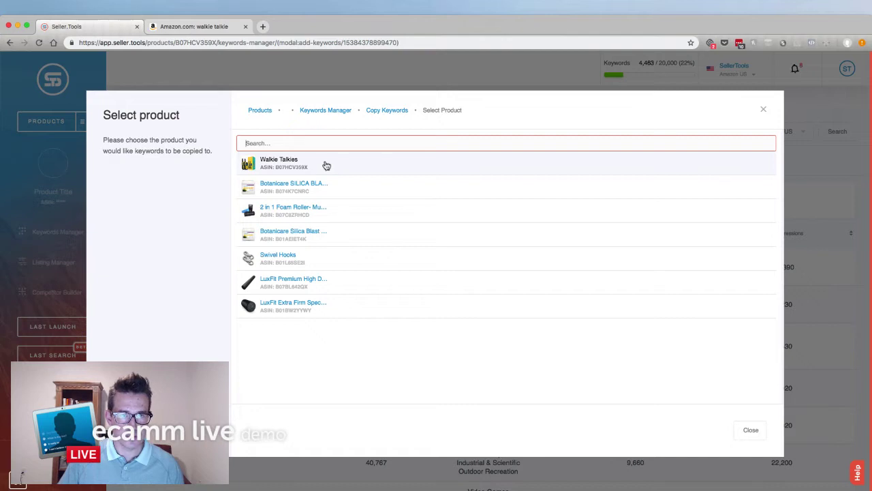
pyautogui.click(327, 166)
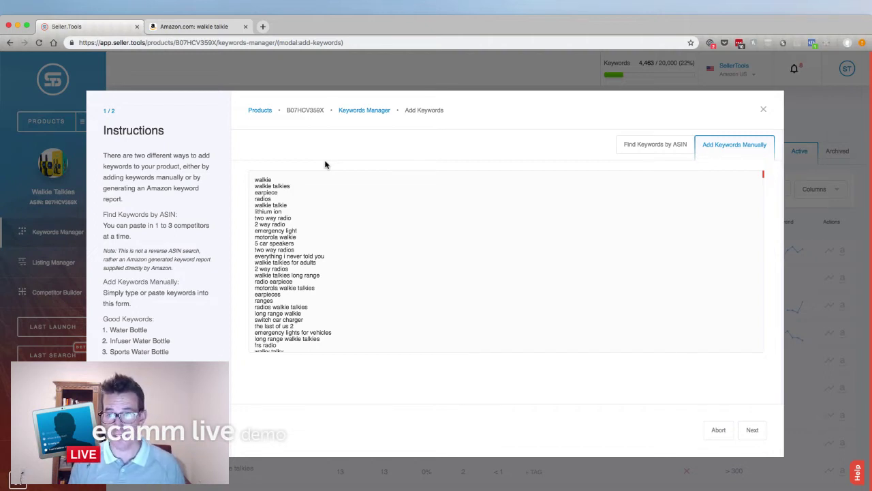
pyautogui.click(764, 110)
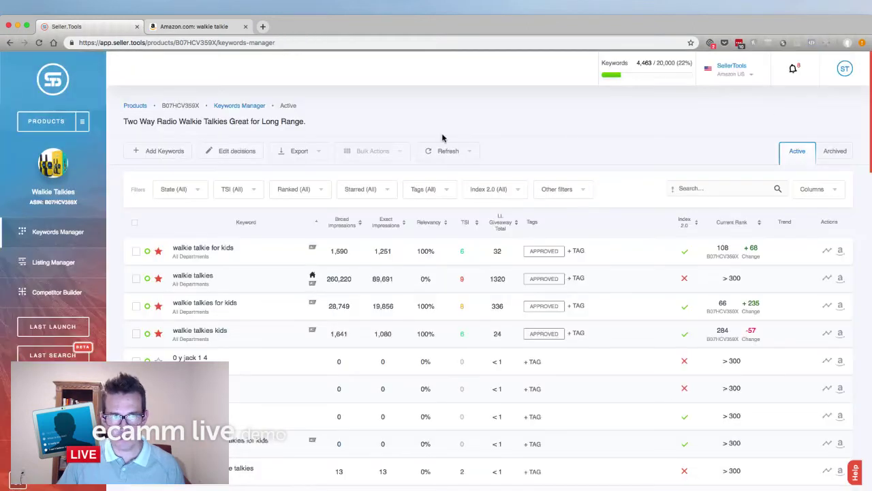
pyautogui.click(76, 325)
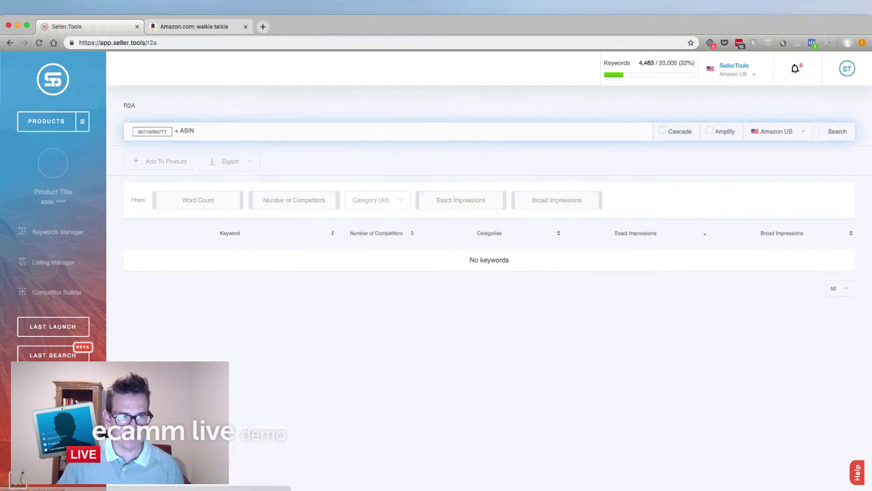
# - Run the R2A search for B071WBN7TT on Amazon US and open the export options for the keyword results
pyautogui.click(823, 133)
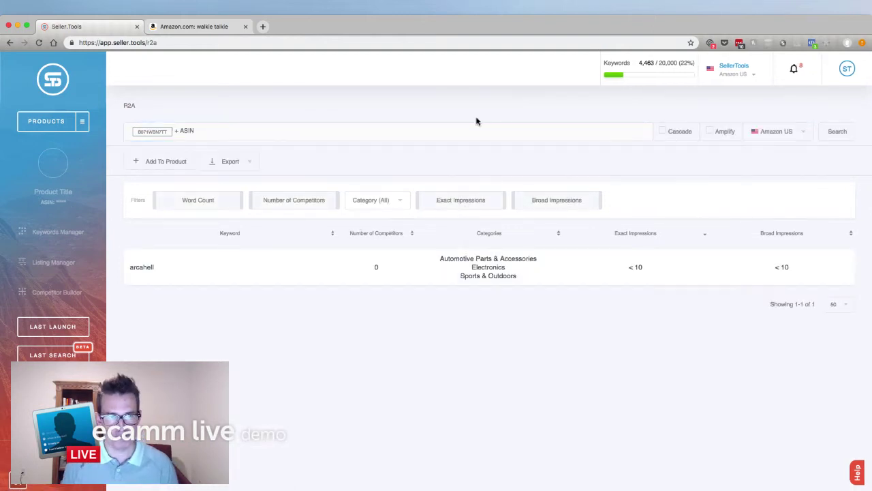
pyautogui.click(249, 161)
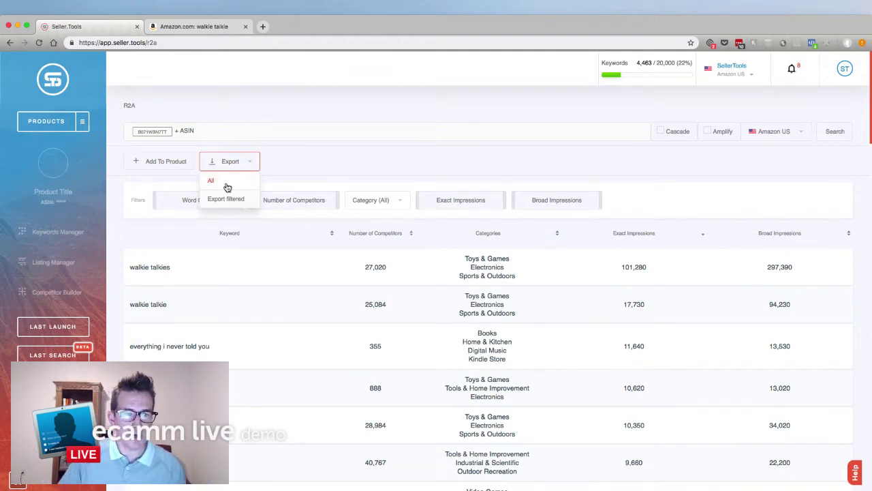
# - Try filtering the keyword results by a higher minimum word count, and reset the filter to its full range
pyautogui.click(158, 203)
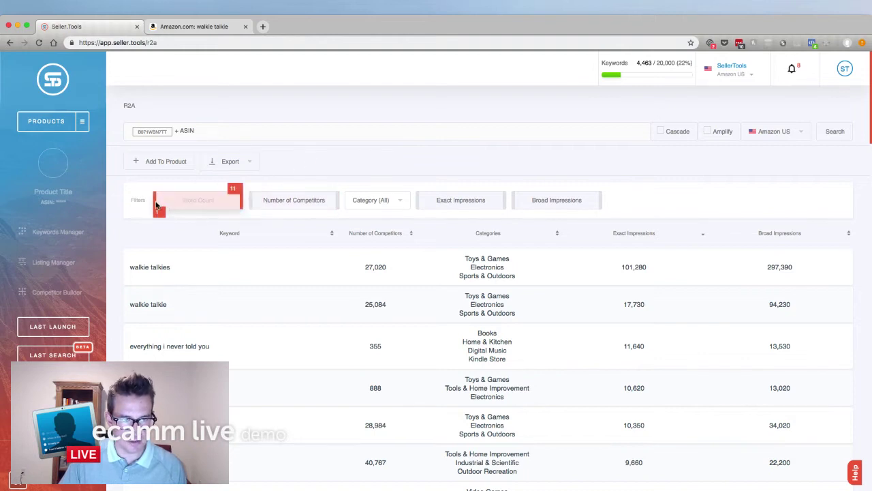
pyautogui.moveTo(157, 204); pyautogui.dragTo(186, 203)
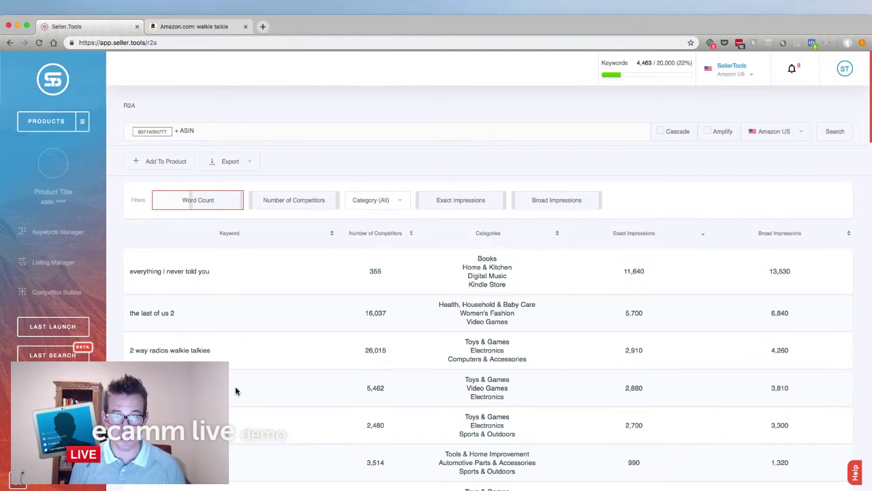
pyautogui.click(192, 206)
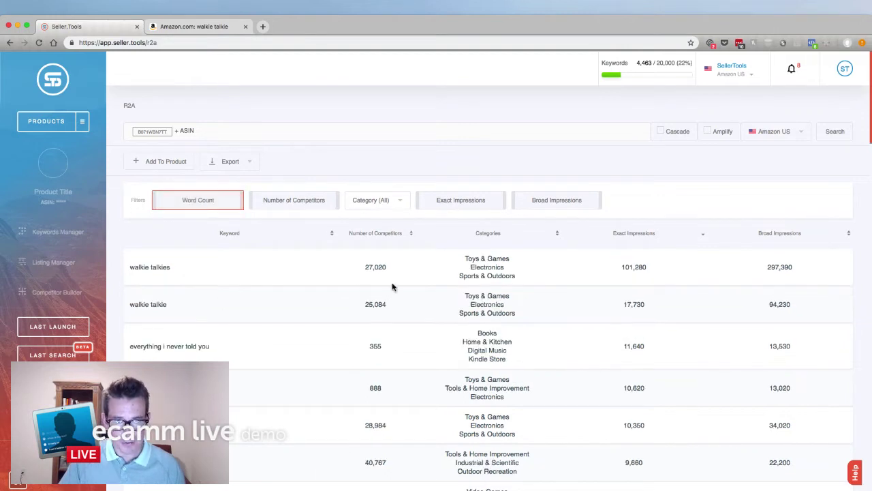
# - Sort the keyword results by number of competitors in descending order
pyautogui.click(387, 234)
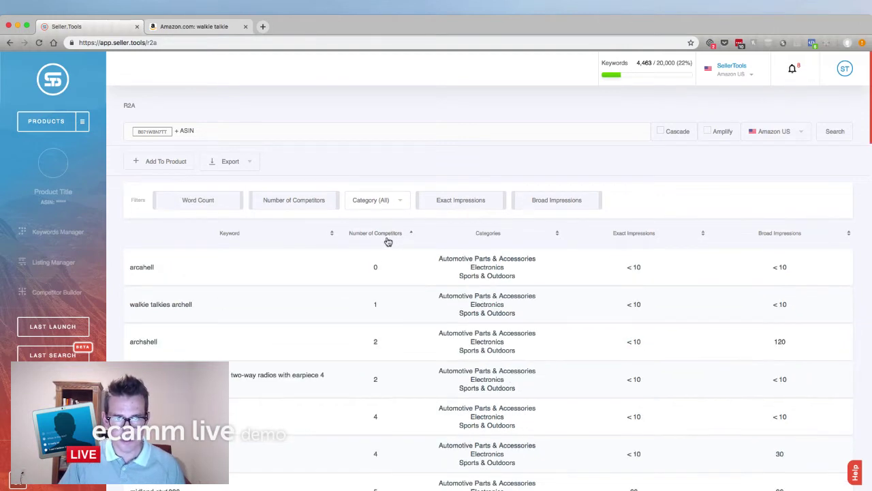
pyautogui.click(388, 239)
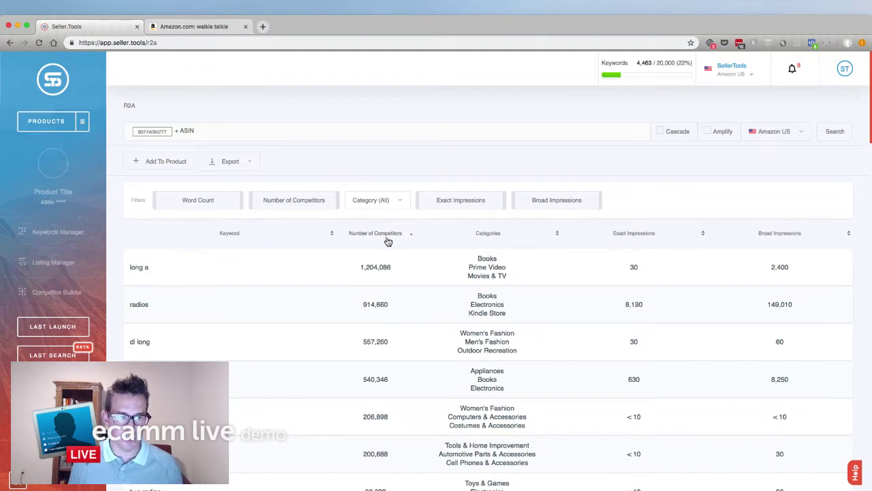
pyautogui.click(388, 239)
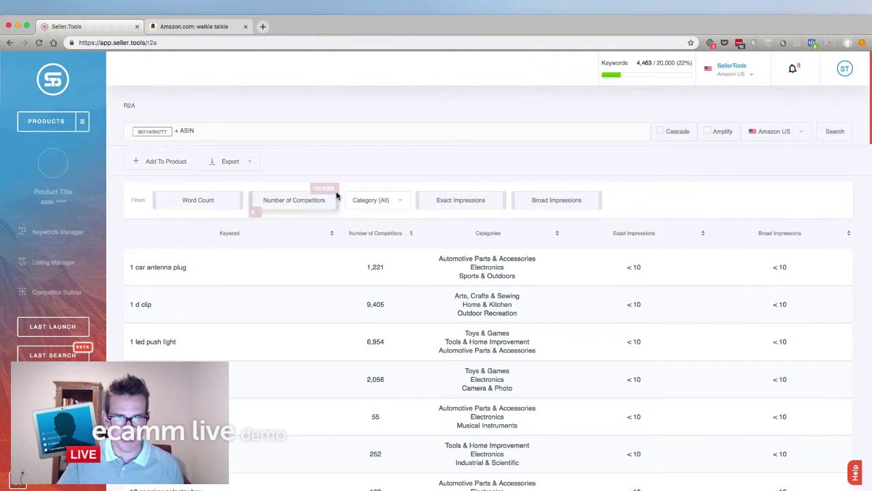
pyautogui.click(369, 235)
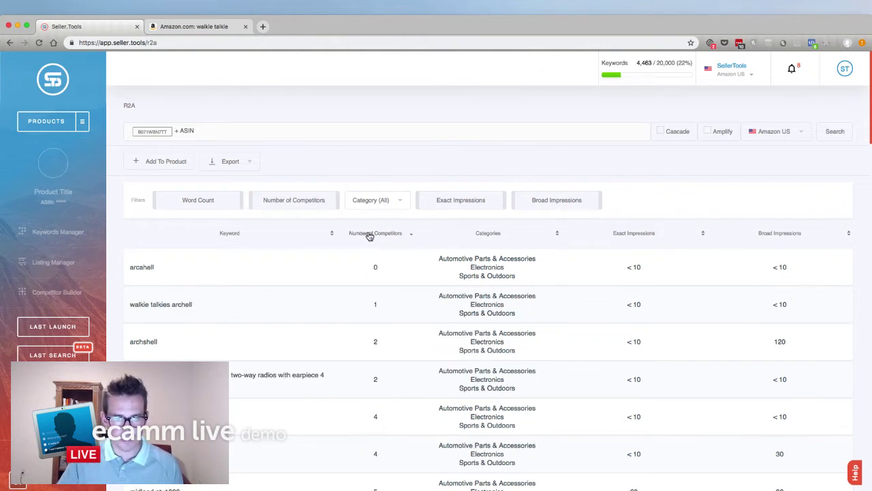
pyautogui.click(369, 234)
# - Try a high minimum for the number of competitors, view the export options, and reset the filter to its full range
pyautogui.click(257, 205)
pyautogui.moveTo(257, 206); pyautogui.dragTo(318, 210)
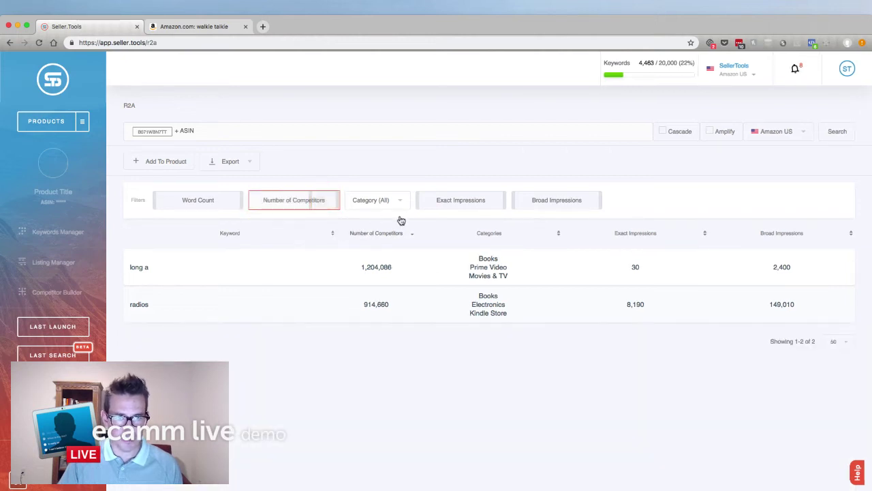
pyautogui.moveTo(318, 204)
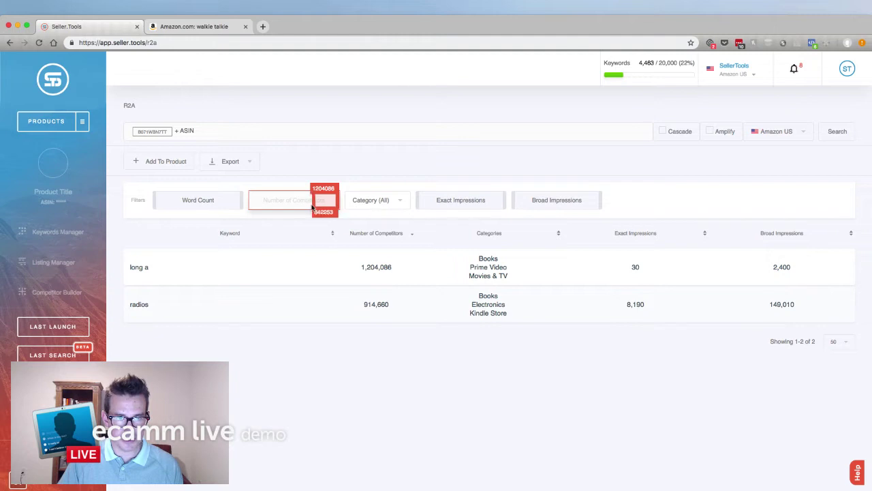
pyautogui.moveTo(312, 206); pyautogui.dragTo(278, 208)
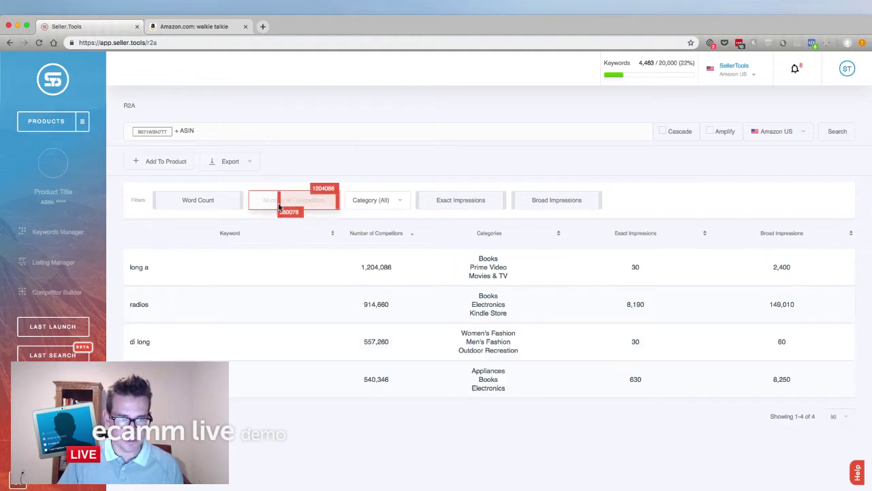
pyautogui.moveTo(244, 194)
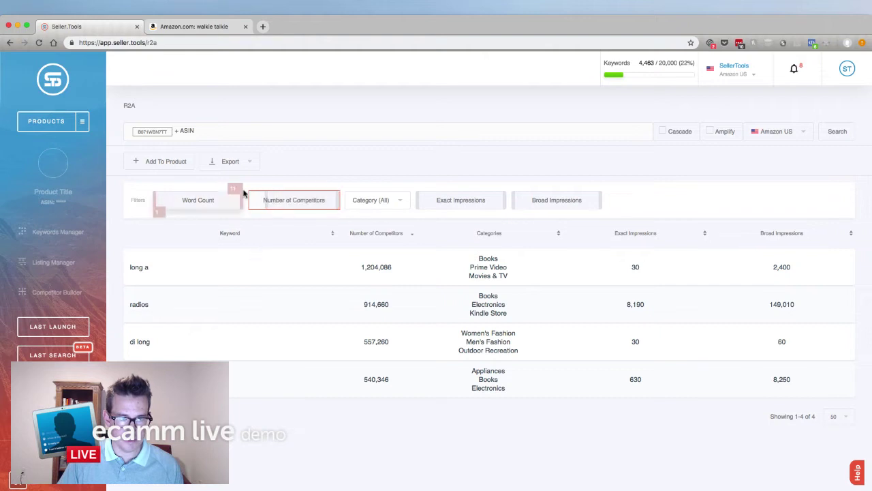
pyautogui.click(231, 162)
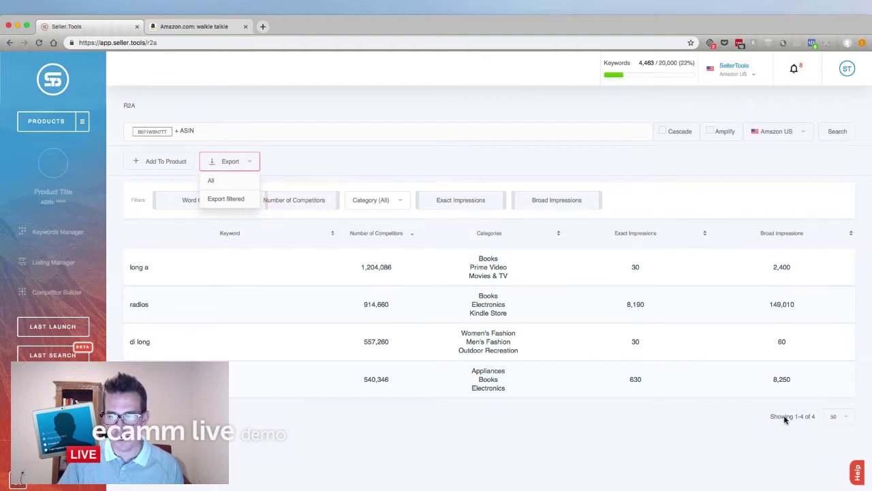
pyautogui.click(270, 195)
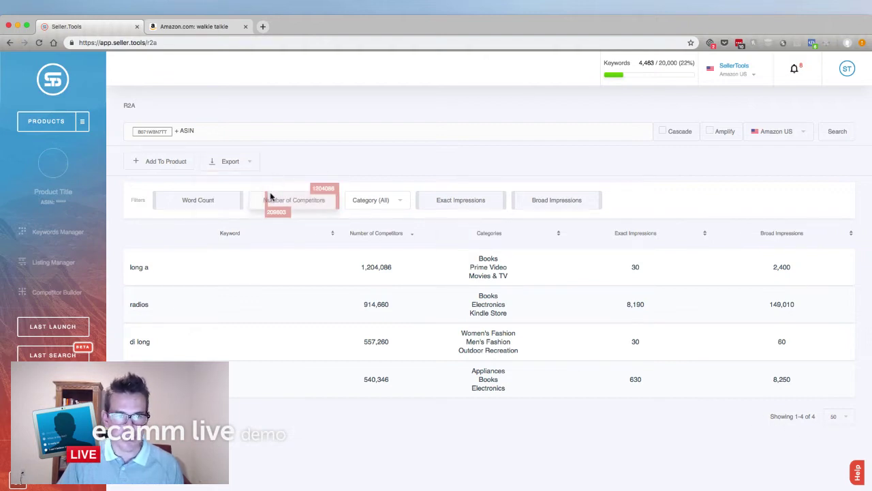
pyautogui.moveTo(270, 195); pyautogui.dragTo(253, 204)
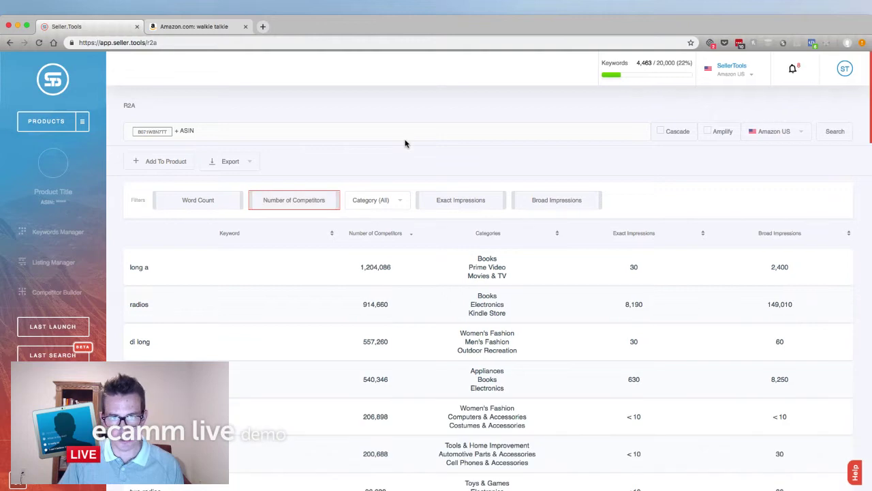
# - Filter the keyword results to the Electronics category
pyautogui.click(403, 200)
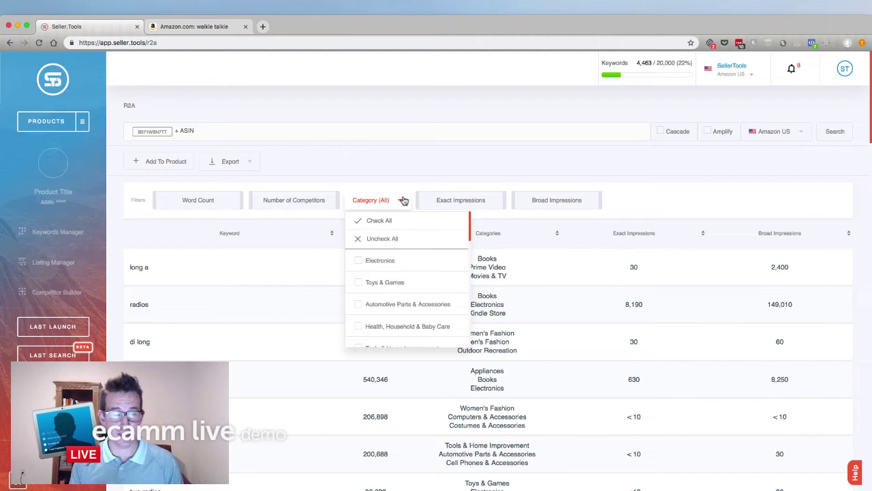
pyautogui.click(361, 261)
pyautogui.click(463, 136)
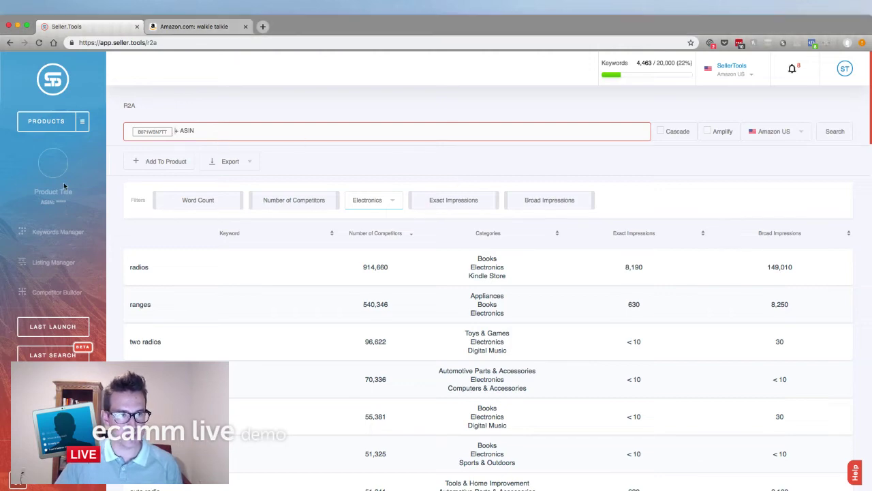
# - Open the Walkie Talkies product from the product list and go to its Competitor Builder
pyautogui.click(51, 92)
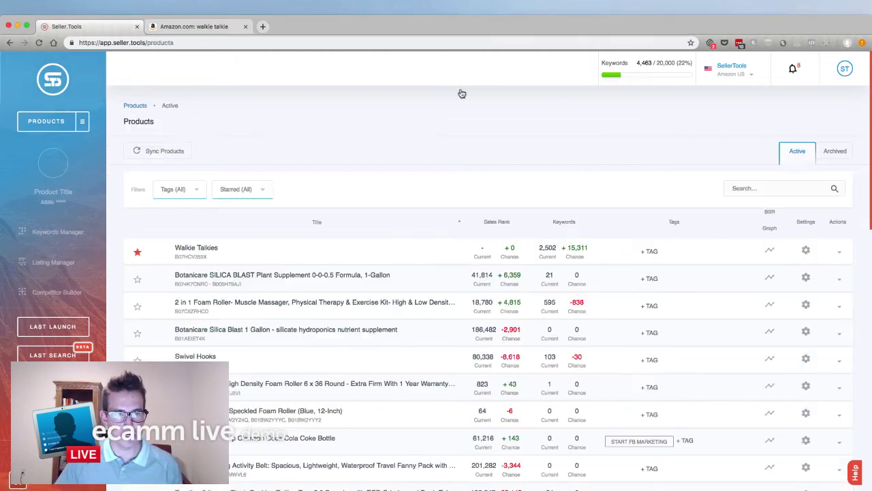
pyautogui.click(63, 120)
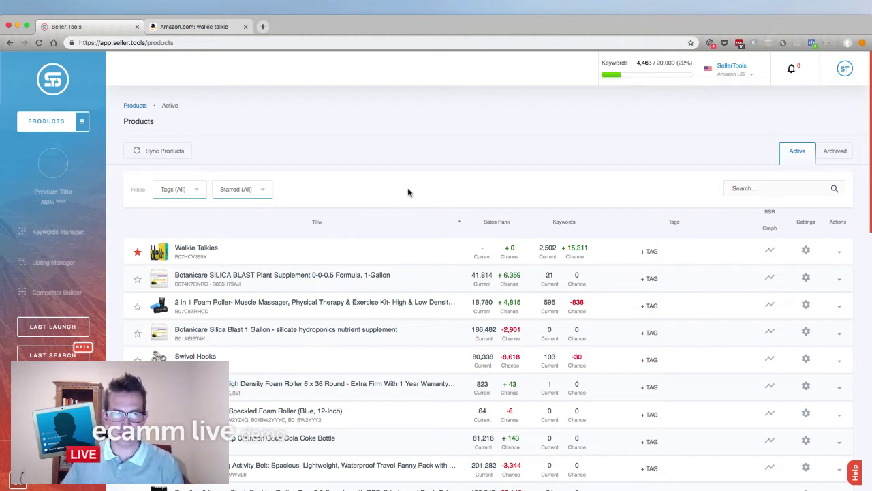
pyautogui.click(204, 249)
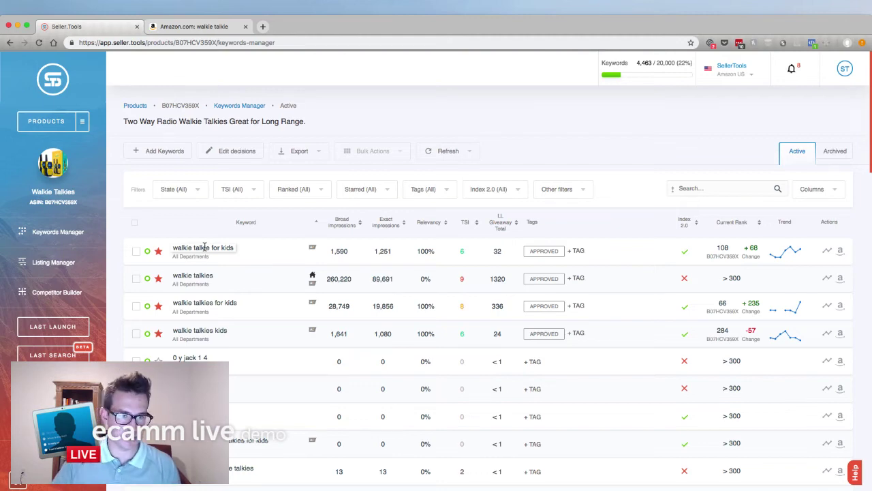
pyautogui.click(58, 300)
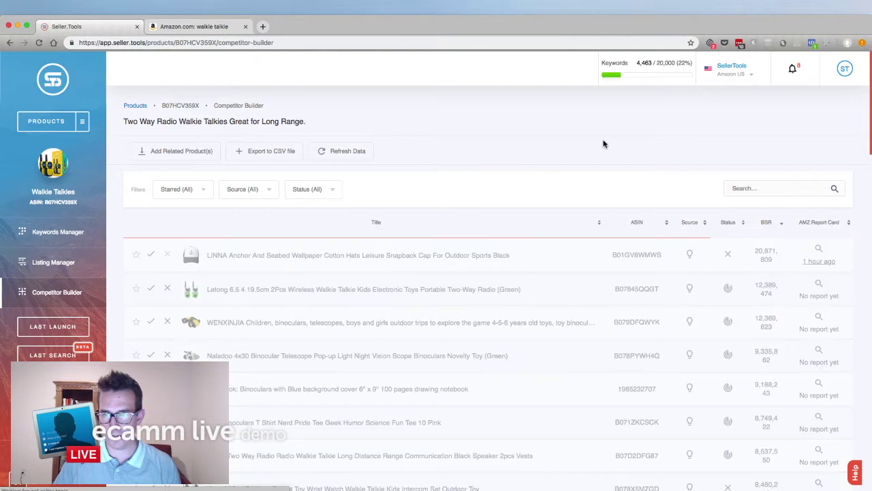
# - Switch to the Amazon results, copy the ASIN of the Arcshell 4 Pack two-way radios, and return to Seller.Tools
pyautogui.click(189, 26)
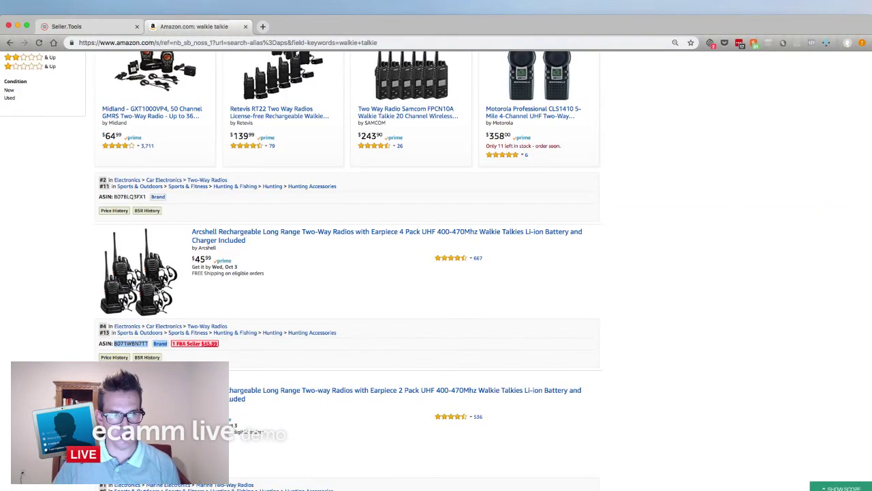
pyautogui.moveTo(136, 344)
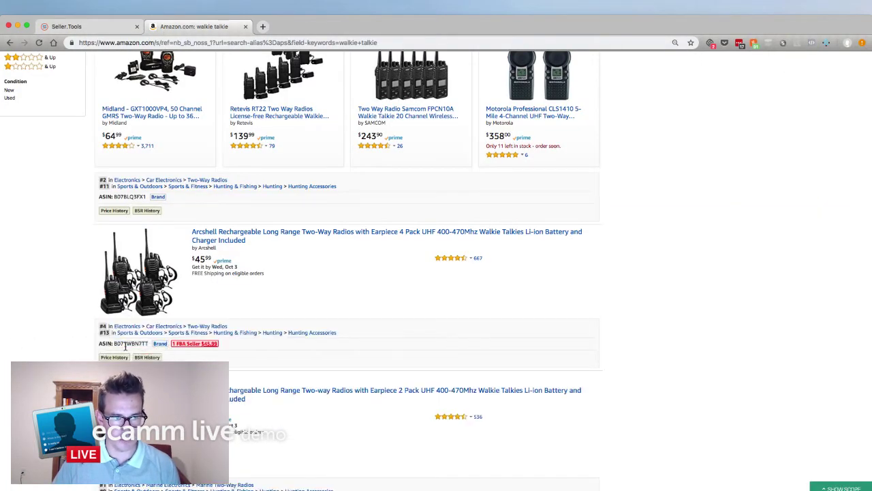
pyautogui.doubleClick(125, 345)
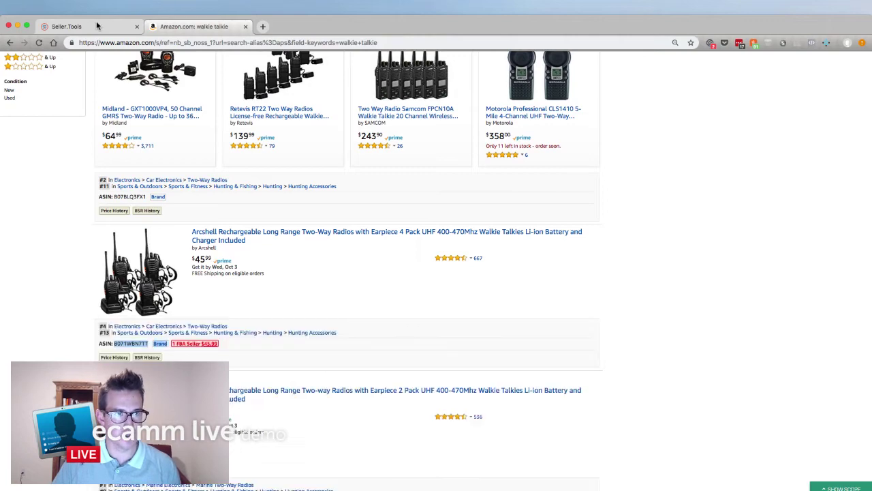
pyautogui.click(128, 26)
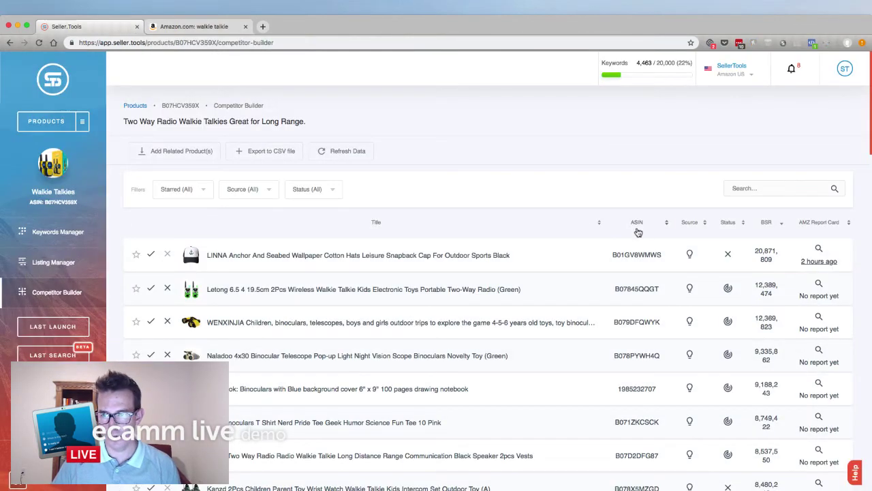
# - Search the Competitor Builder list for B071WBN7TT, removing the extra text "Brand" from the pasted ASIN
pyautogui.click(750, 189)
pyautogui.write('B071WBN7TTBrand')
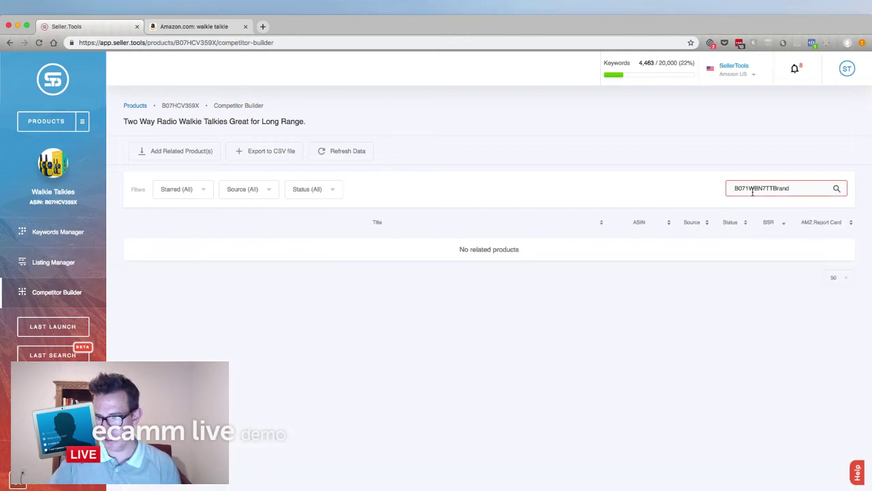
pyautogui.press('BackSpace')
pyautogui.press('BackSpace')
pyautogui.press('BackSpace')
pyautogui.press('BackSpace')
pyautogui.press('BackSpace')
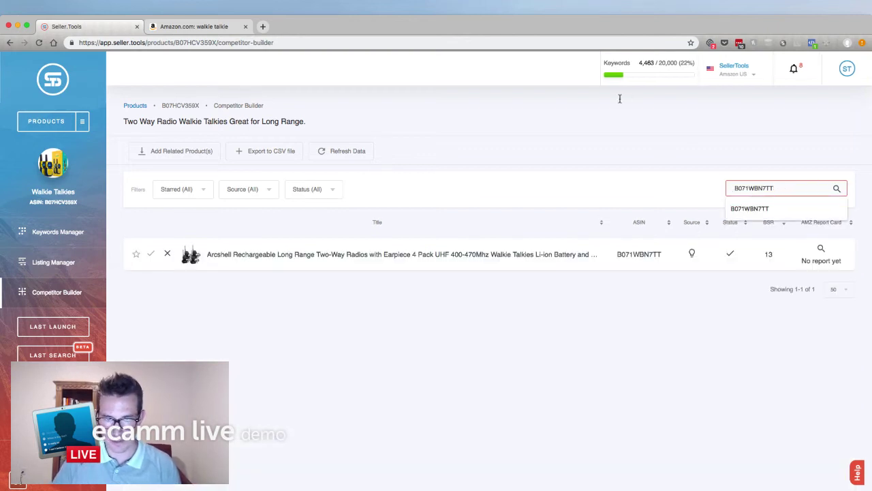
pyautogui.click(585, 146)
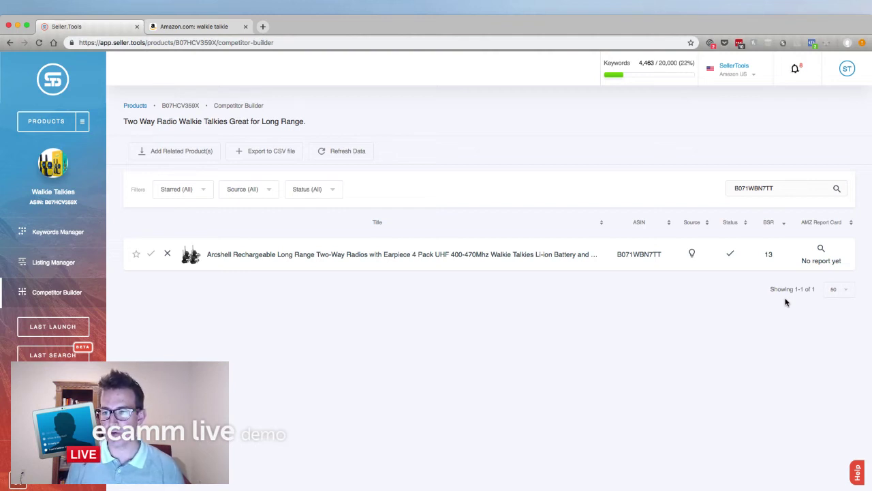
# - Request the AMZ Report Card for the Arcshell 4 Pack radios, open it, and look through its keyword list
pyautogui.click(820, 250)
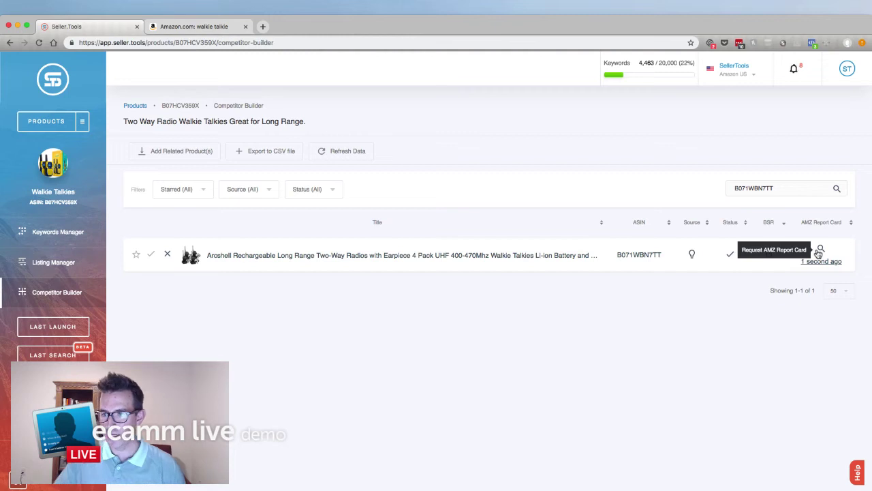
pyautogui.click(813, 263)
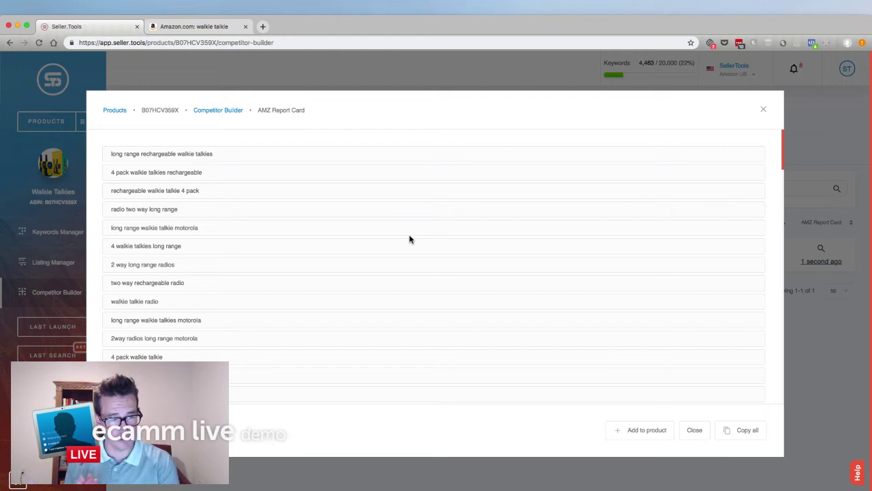
pyautogui.scroll(-5, 409, 239)
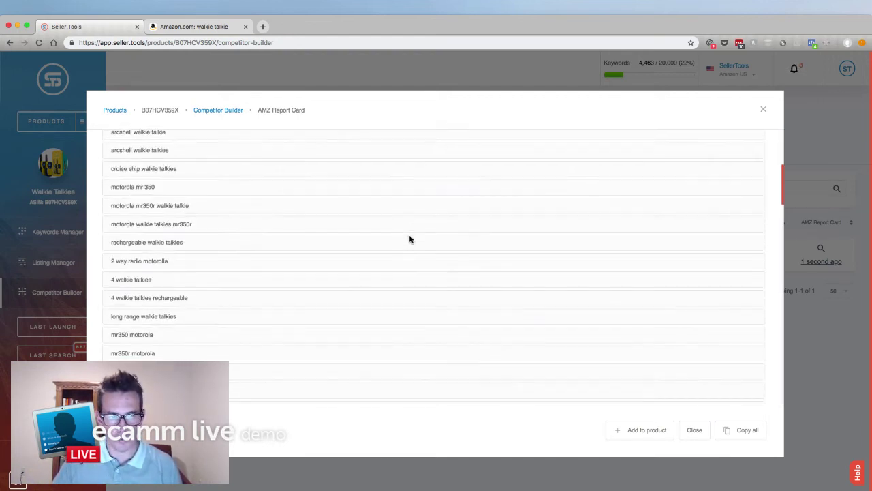
pyautogui.scroll(3, 409, 235)
pyautogui.scroll(4, 410, 236)
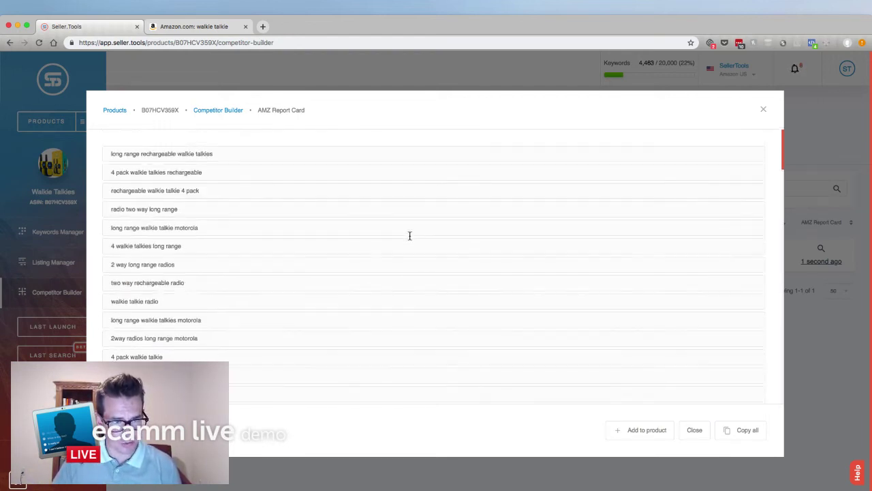
pyautogui.scroll(-15, 409, 236)
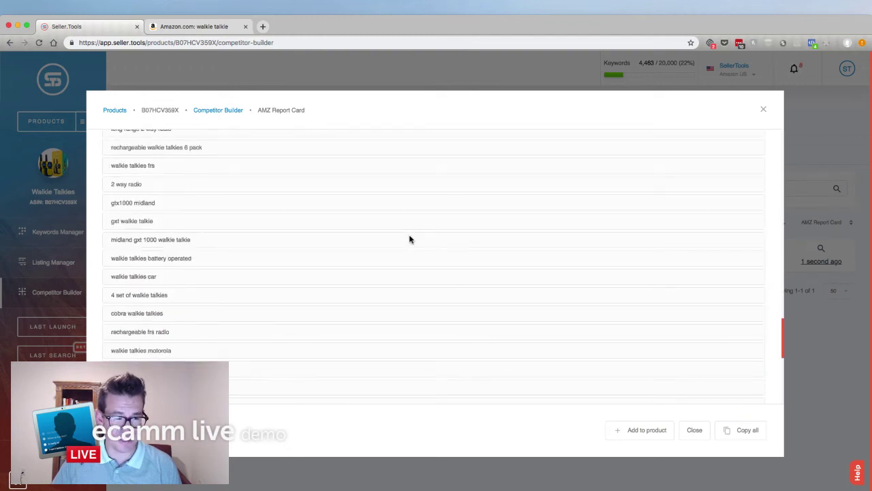
pyautogui.scroll(-1, 410, 237)
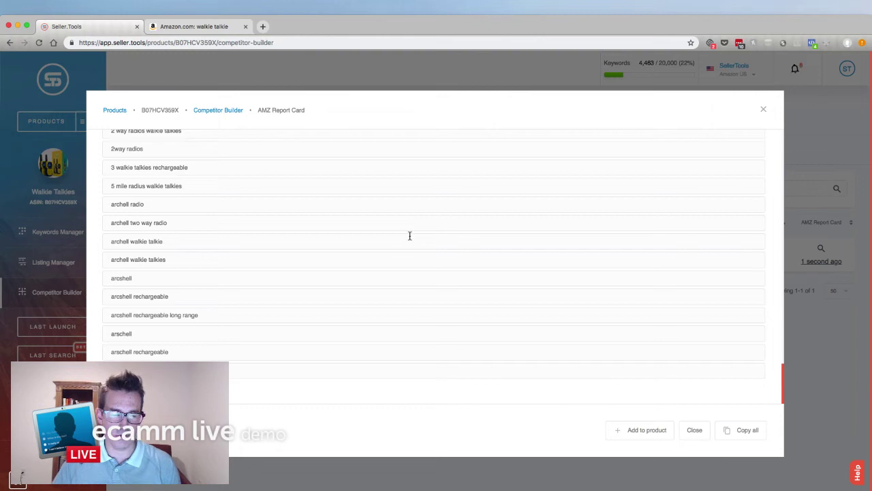
# - Add the AMZ Report Card keywords to the product, filtering "arschell" and "boquitoquis" out as irrelevant, and look over the Keywords Manager list
pyautogui.click(629, 429)
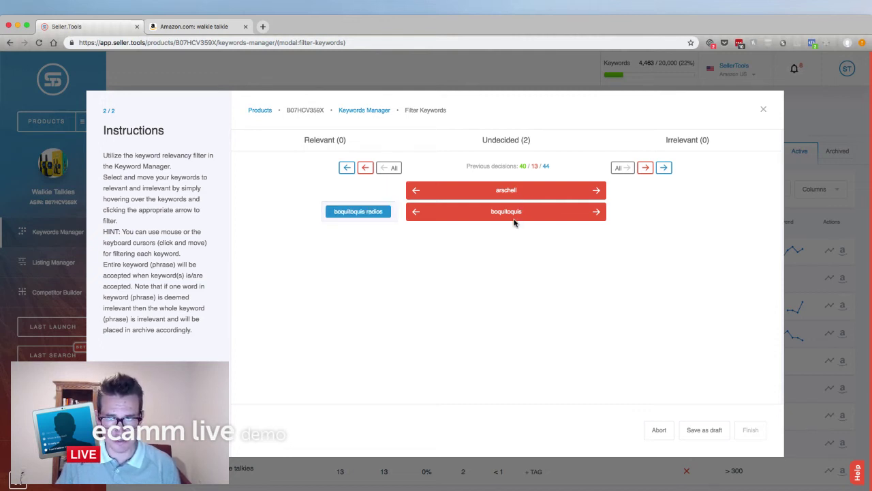
pyautogui.click(646, 170)
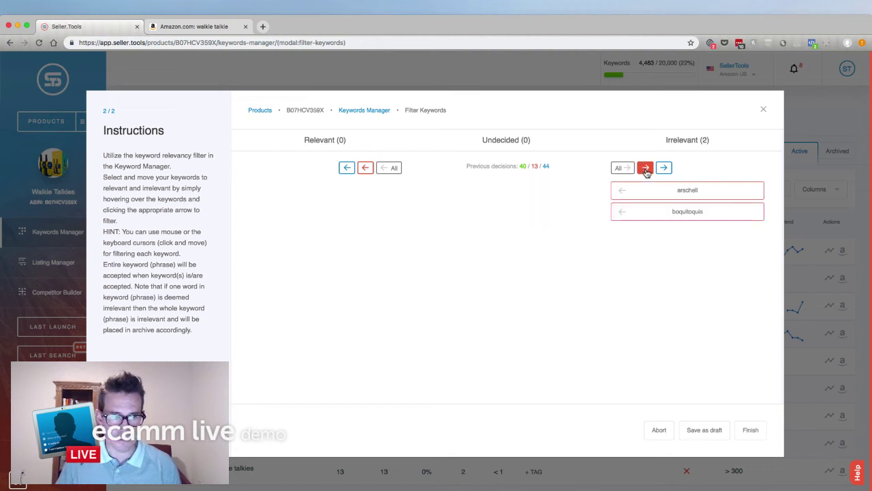
pyautogui.click(761, 430)
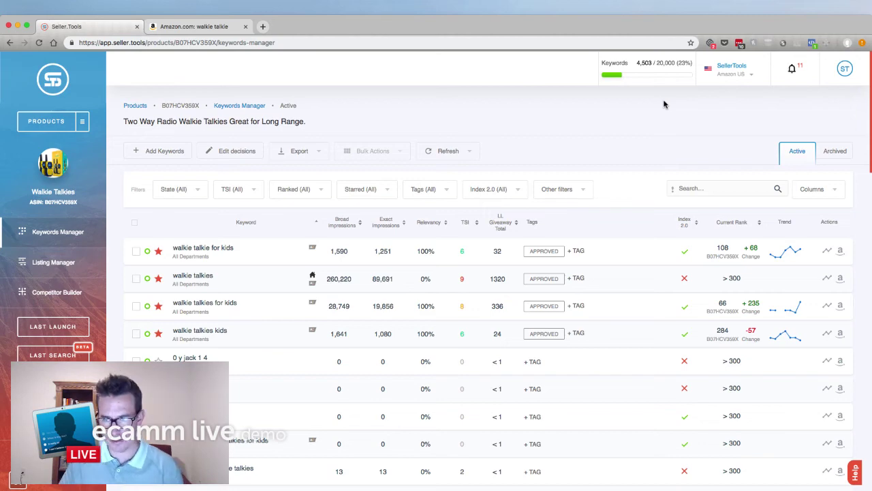
pyautogui.scroll(-20, 646, 210)
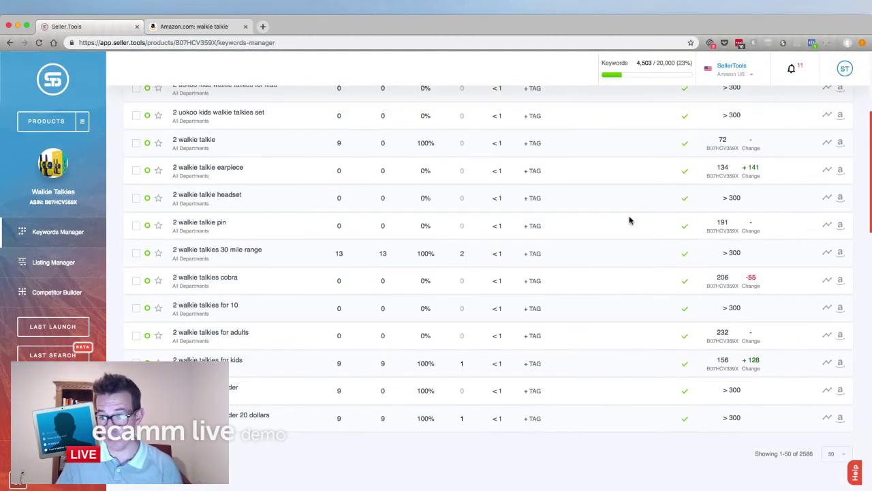
pyautogui.scroll(20, 629, 220)
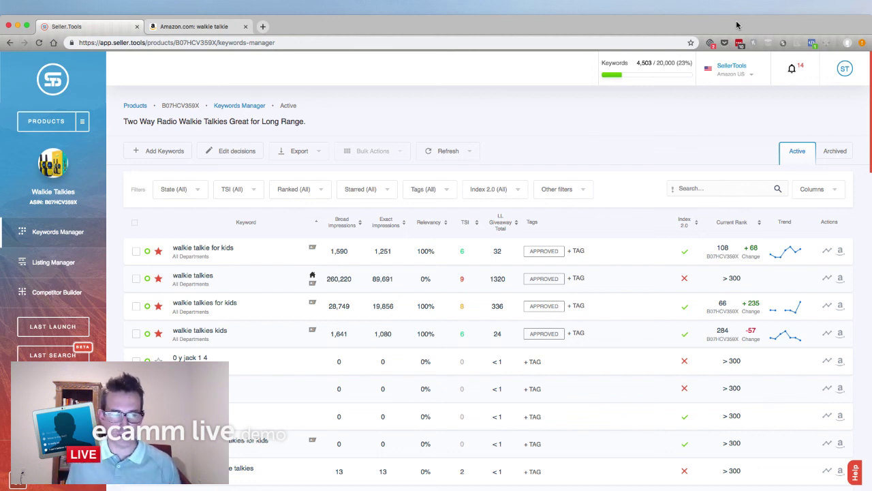
# - View the Last Search page and go back to the R2A search page
pyautogui.click(66, 355)
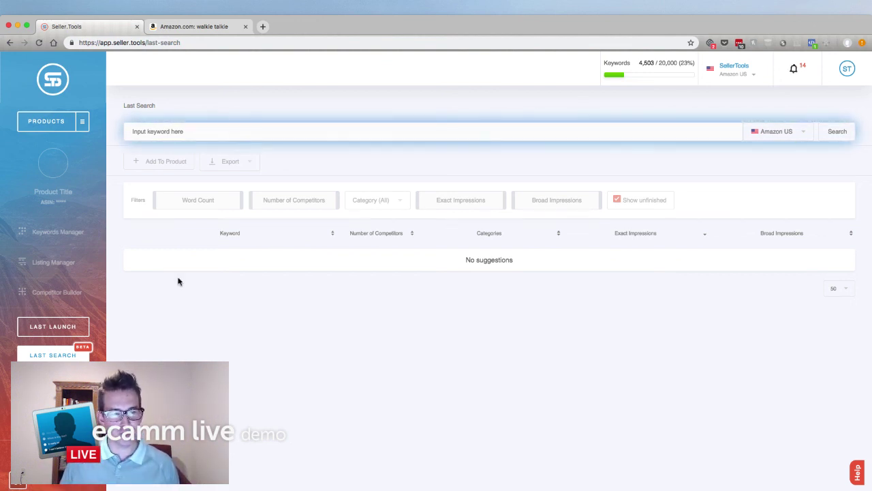
pyautogui.click(53, 354)
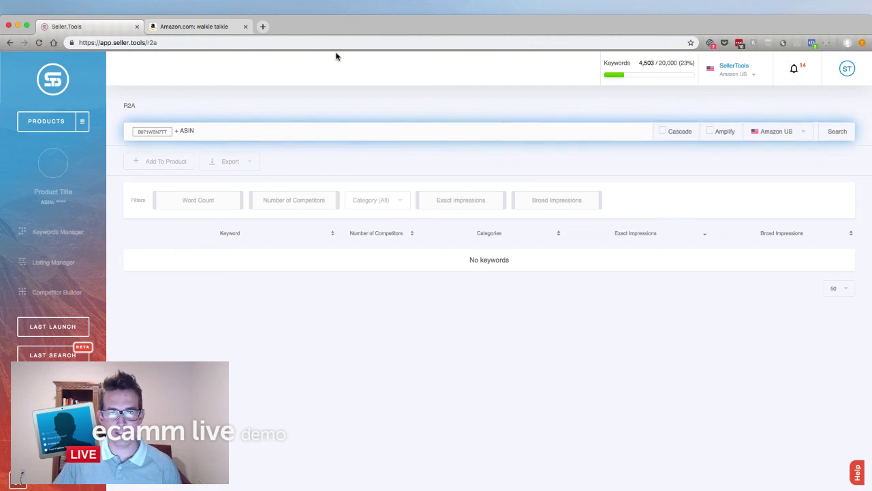
pyautogui.moveTo(366, 33); pyautogui.dragTo(373, 66)
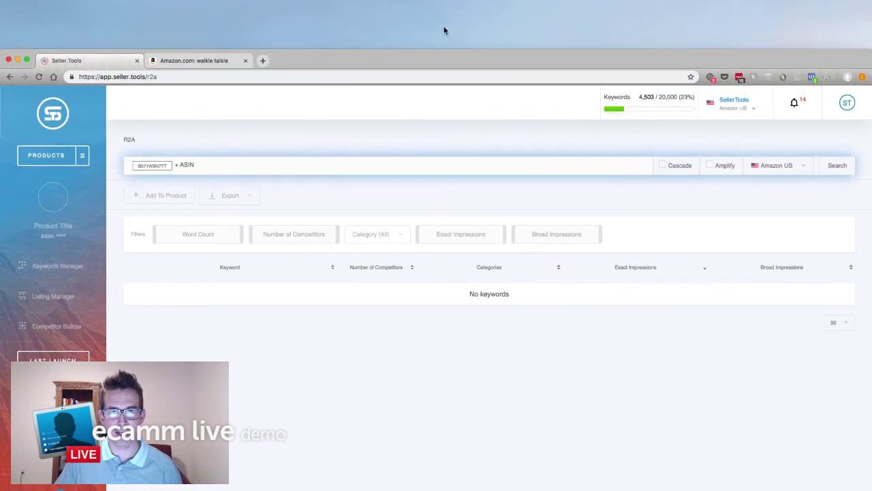
pyautogui.click(508, 30)
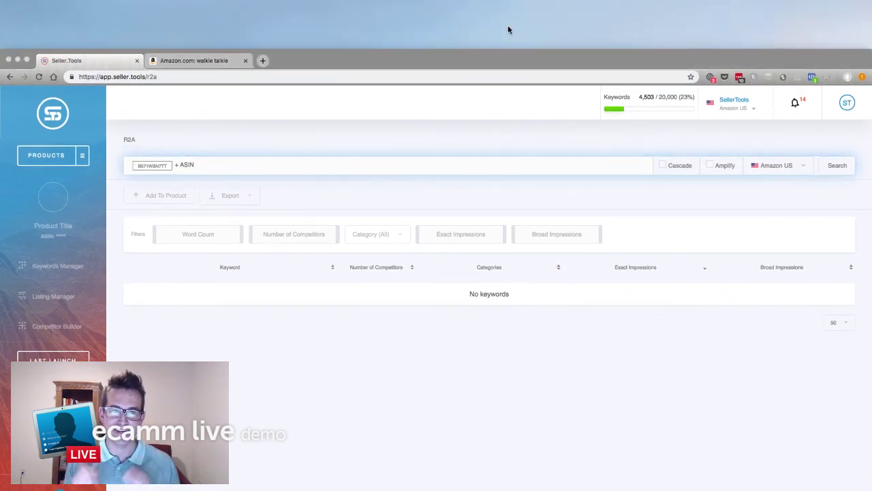